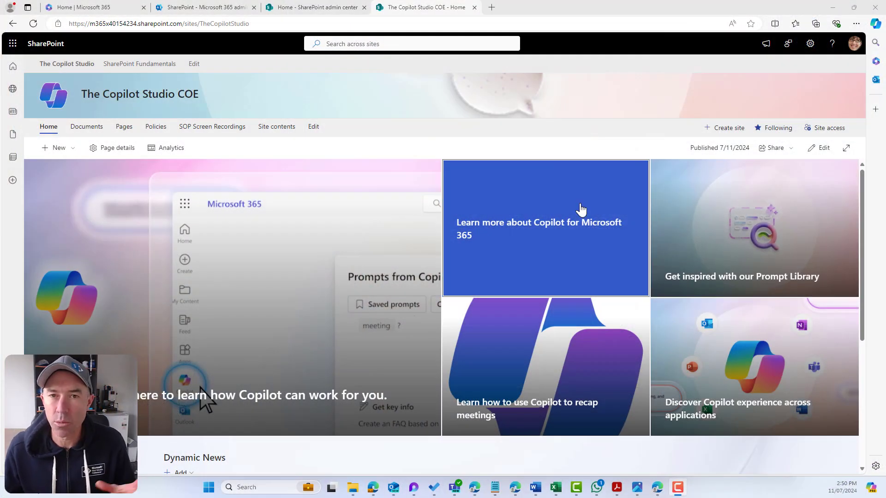
- Put the home page into edit mode and bring up the Dynamic News web part's settings
scroll(581, 210, "down", 5)
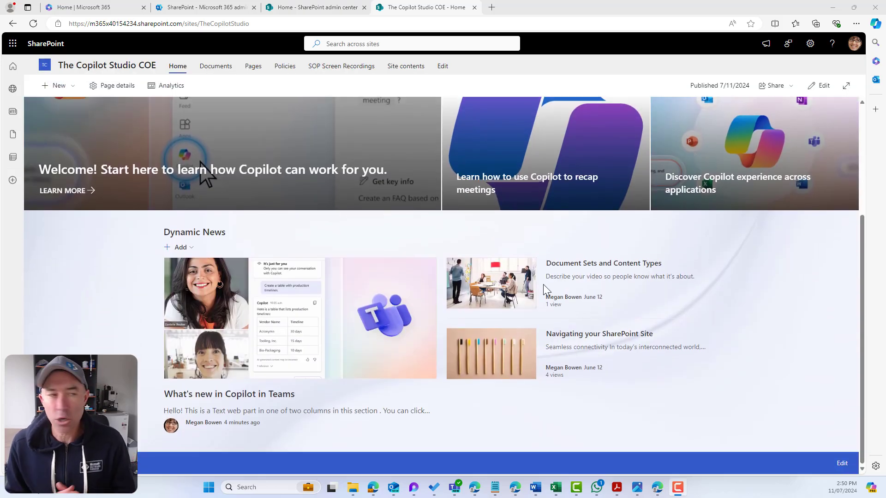
left_click(819, 85)
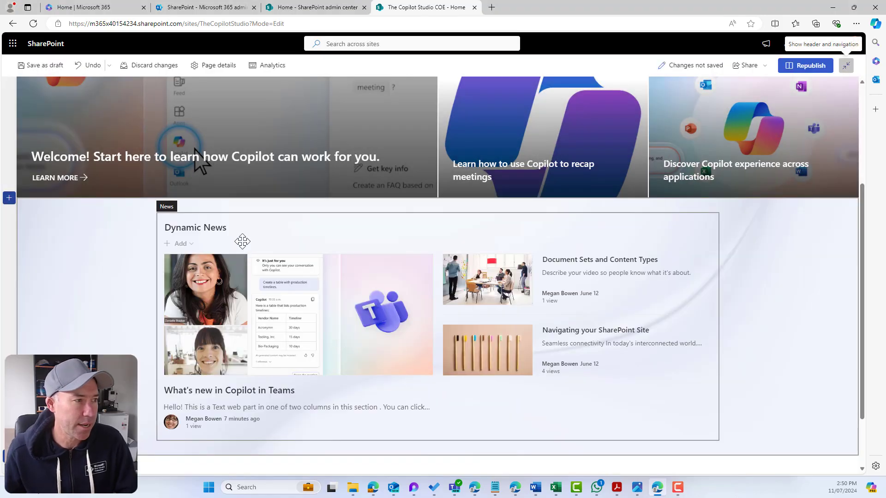
left_click(181, 203)
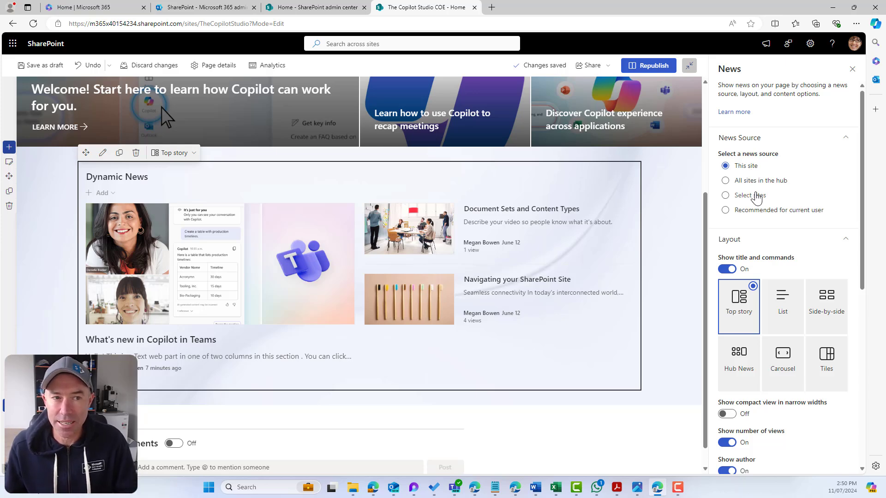
- Scroll the News property pane to the Filter section and expand the filter type list
scroll(754, 198, "down", 2)
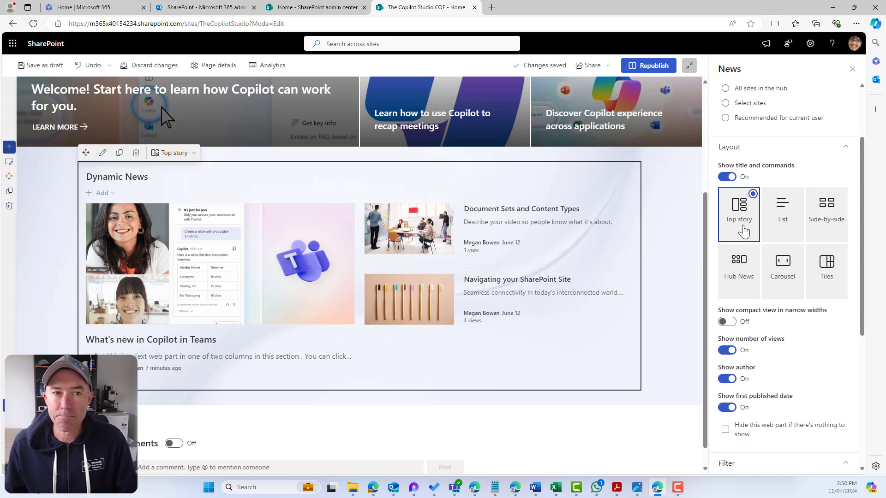
scroll(744, 231, "down", 5)
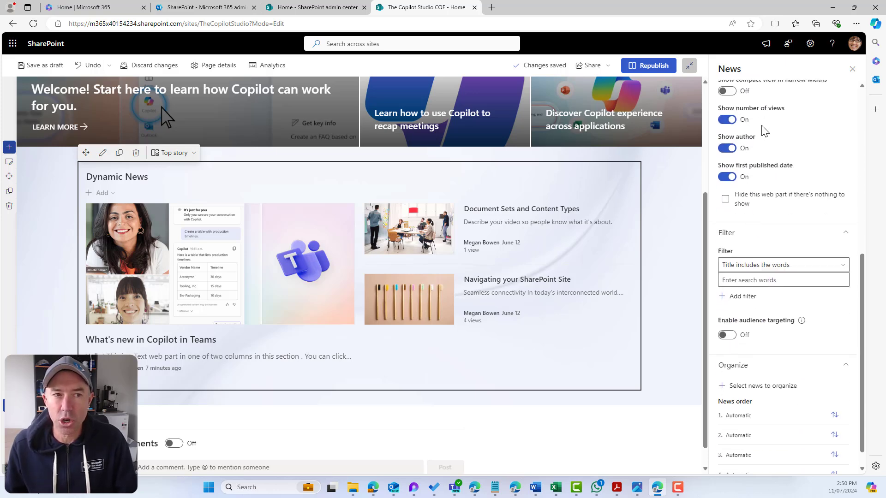
scroll(747, 138, "up", 2)
scroll(747, 138, "down", 2)
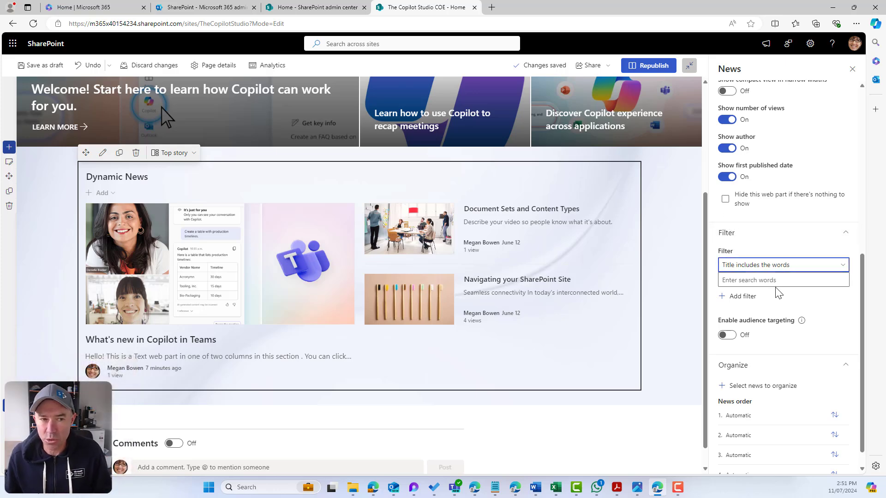
scroll(801, 251, "up", 4)
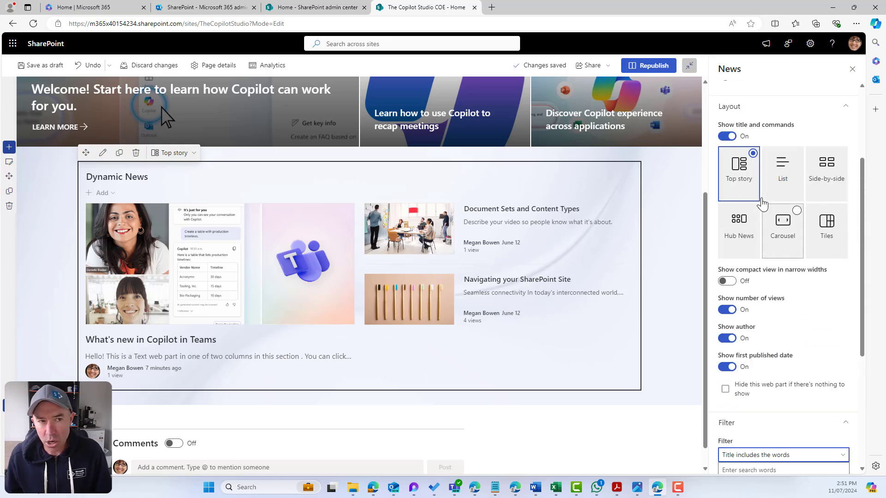
scroll(759, 185, "up", 2)
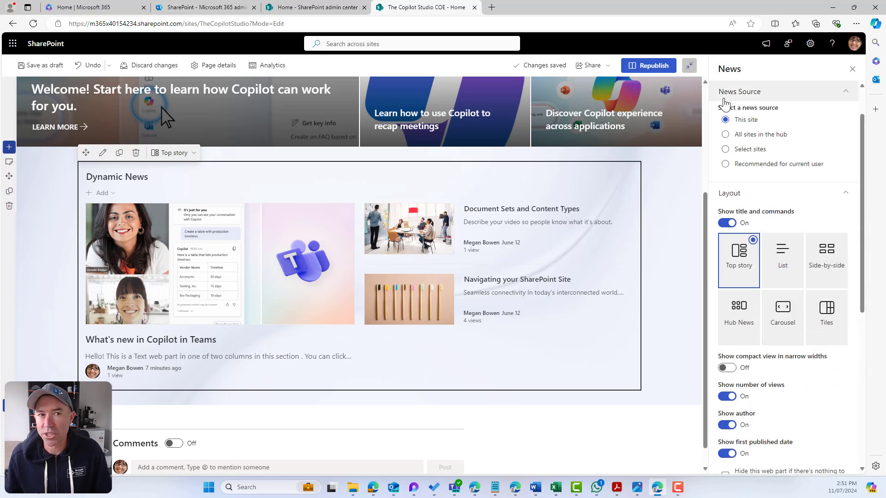
scroll(771, 138, "down", 5)
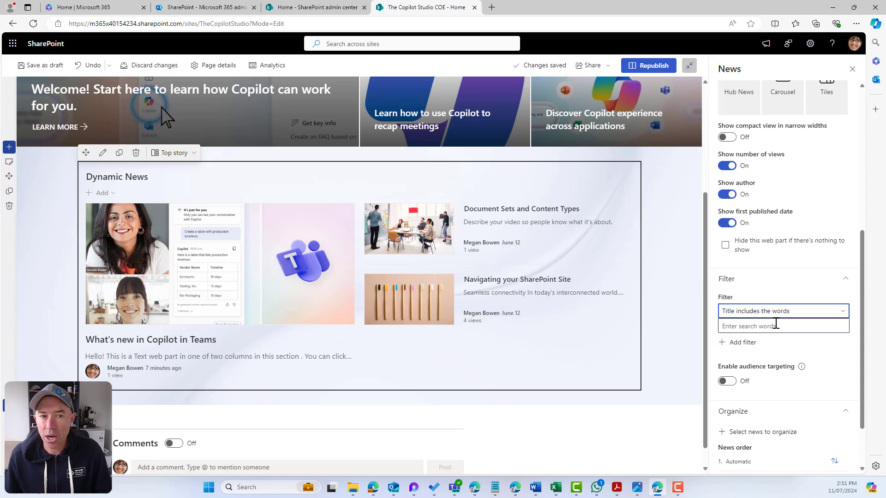
left_click(784, 315)
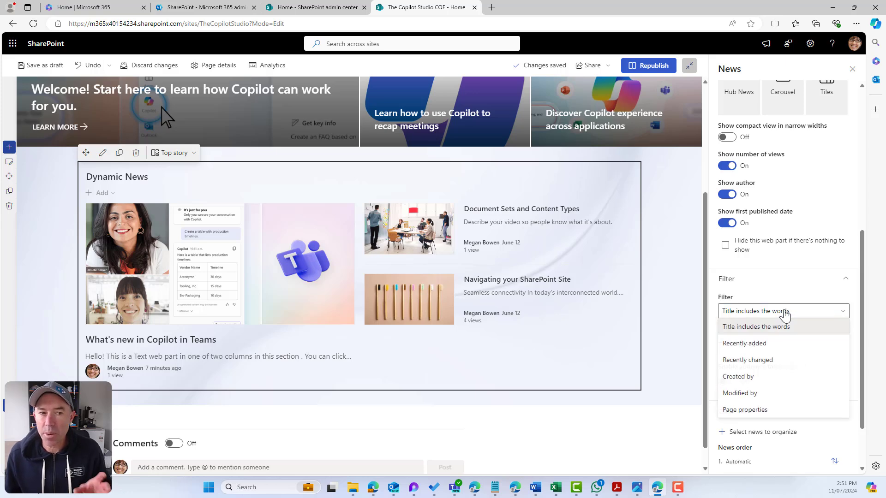
- Set the News filter to Page properties, review its property names, and select the site URL
left_click(757, 410)
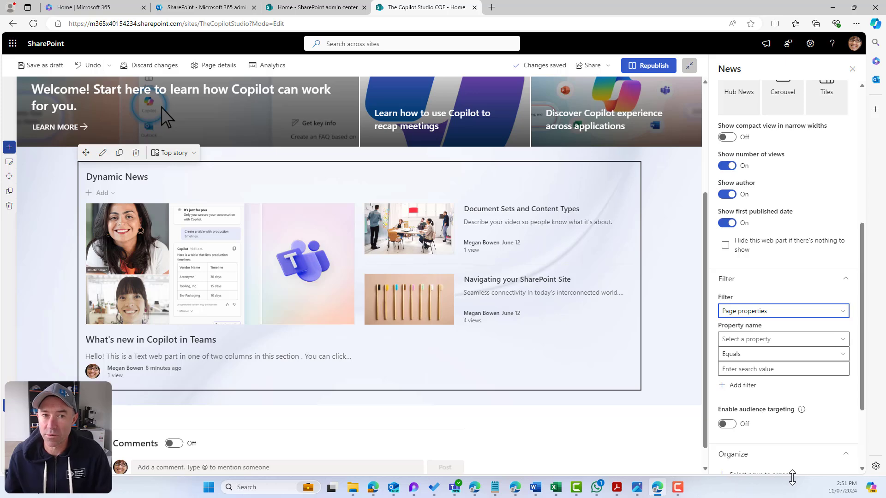
left_click(756, 339)
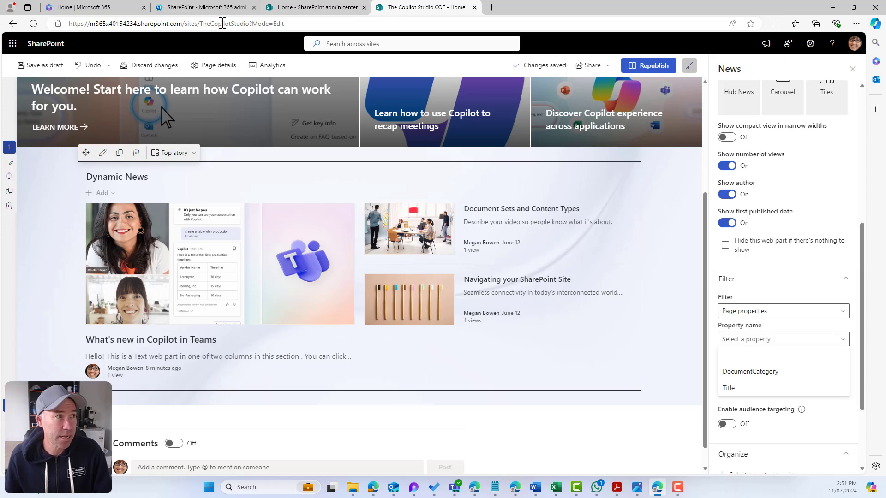
left_click_drag(253, 23, 46, 28)
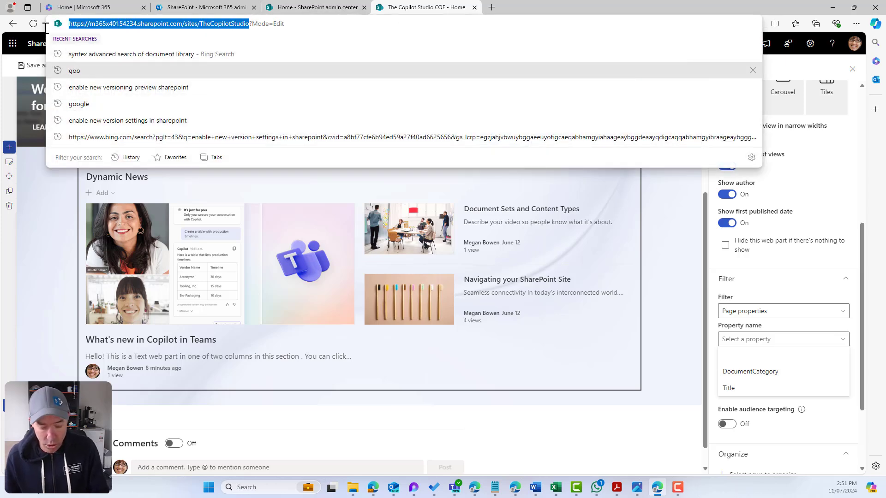
- Load the copied site address in a new browser tab
key("ctrl+c")
key("ctrl+t")
key("ctrl+v")
key("Return")
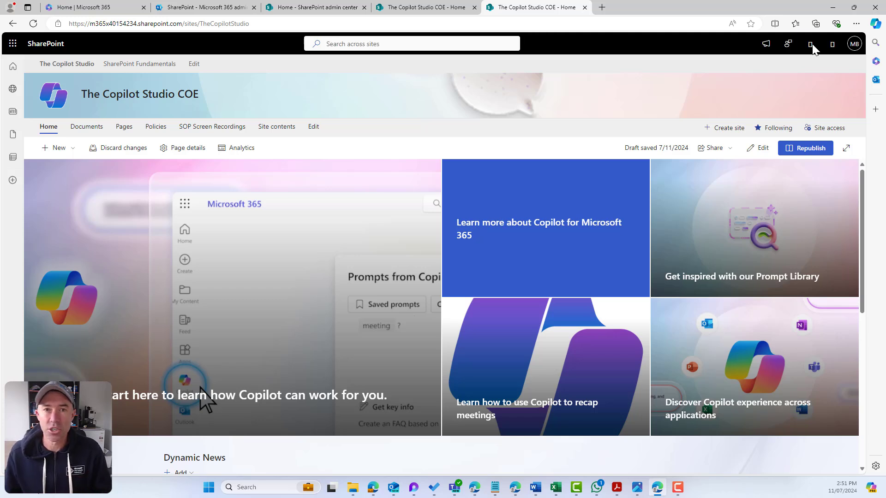
- Go through Site contents to the Site Pages library settings and inspect the DocumentCategory column
left_click(810, 44)
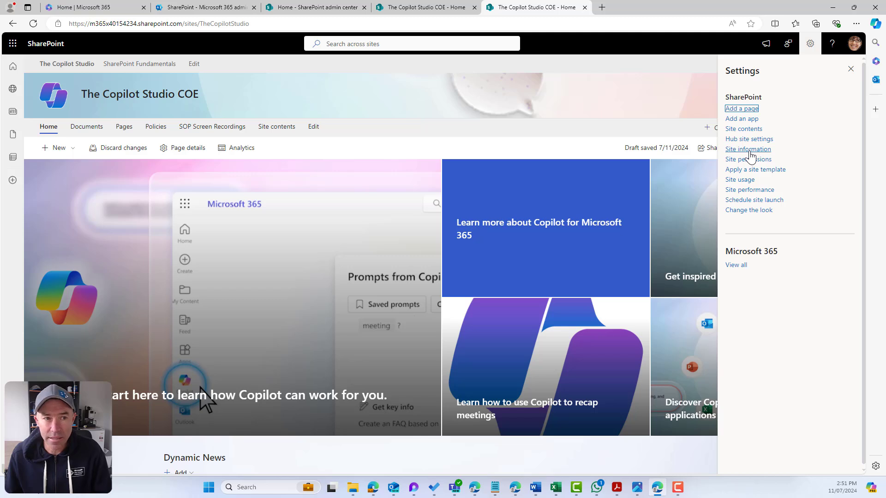
left_click(744, 129)
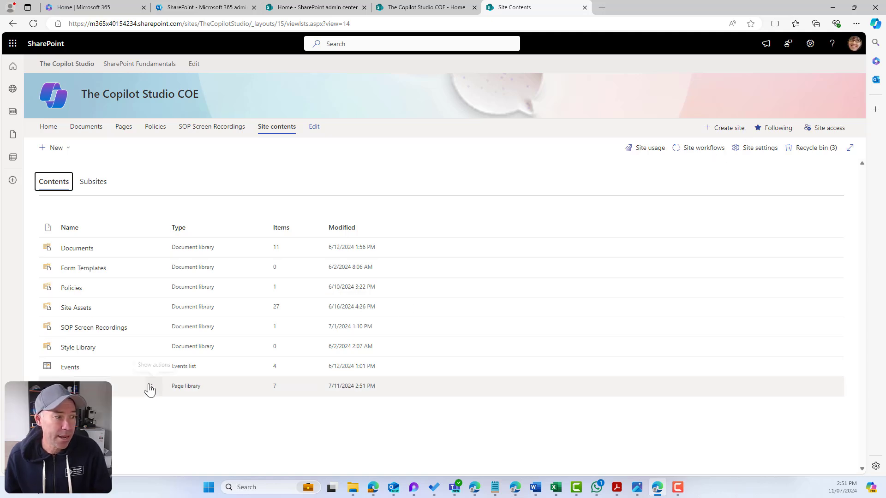
left_click(153, 388)
left_click(160, 421)
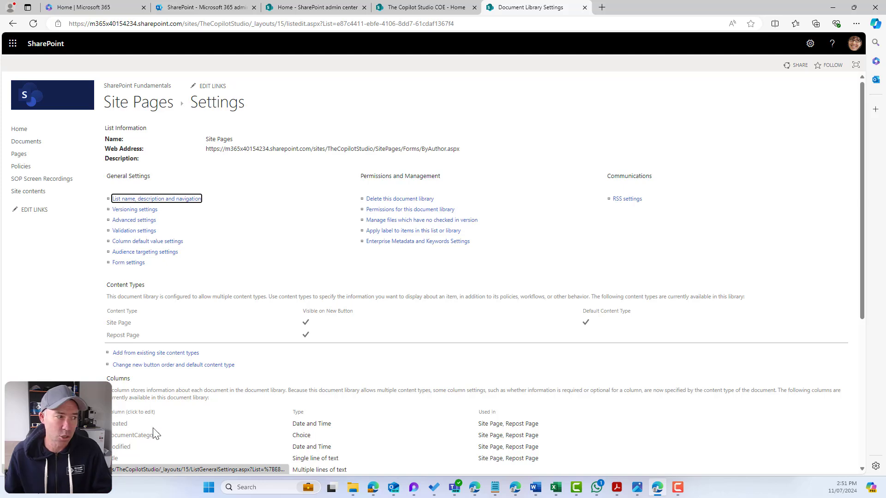
scroll(142, 332, "down", 4)
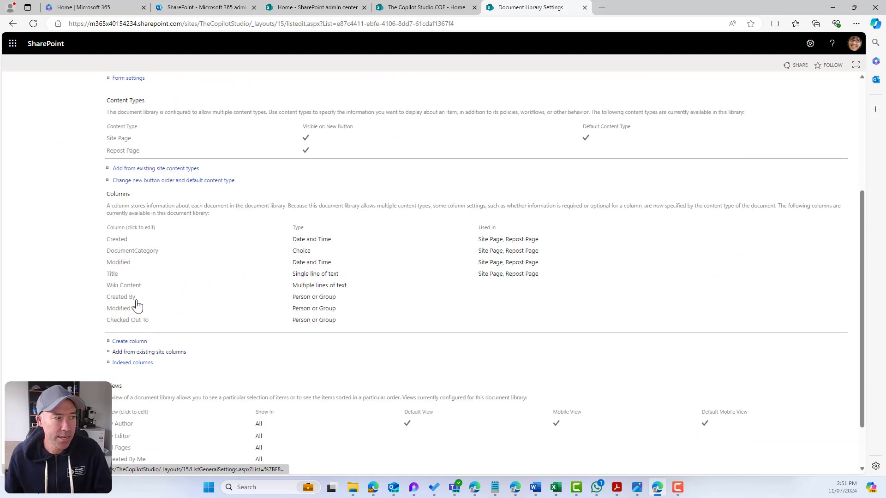
left_click(126, 253)
scroll(192, 287, "up", 4)
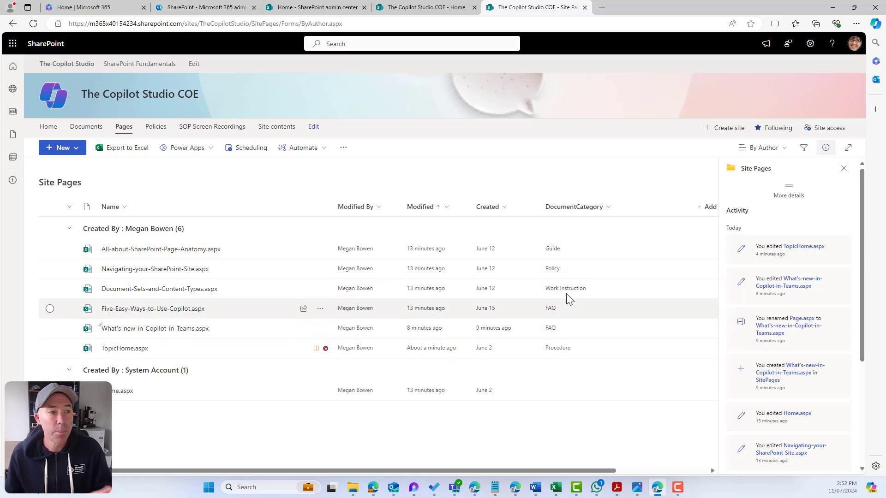
left_click(427, 7)
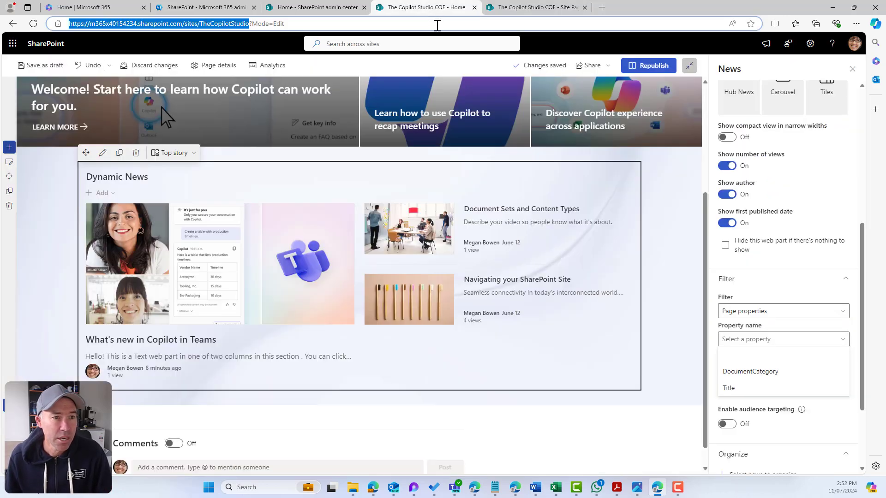
- Filter the News web part to pages where DocumentCategory equals Guide
left_click(751, 371)
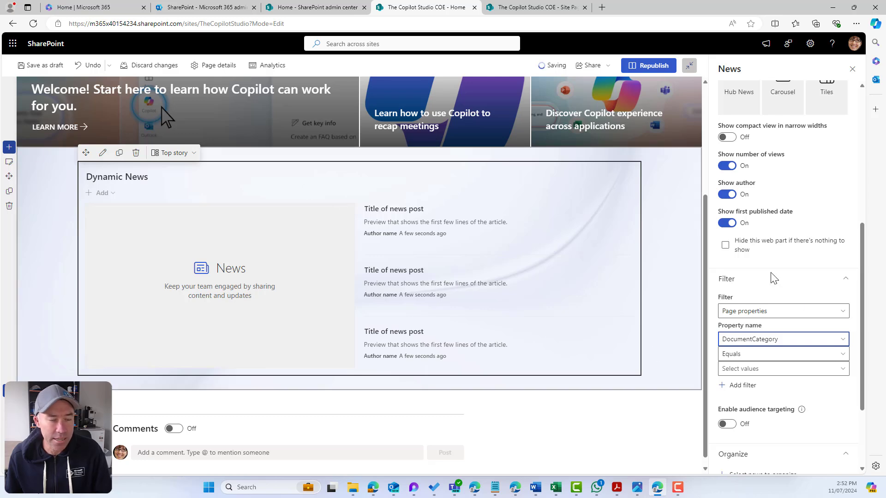
left_click(738, 368)
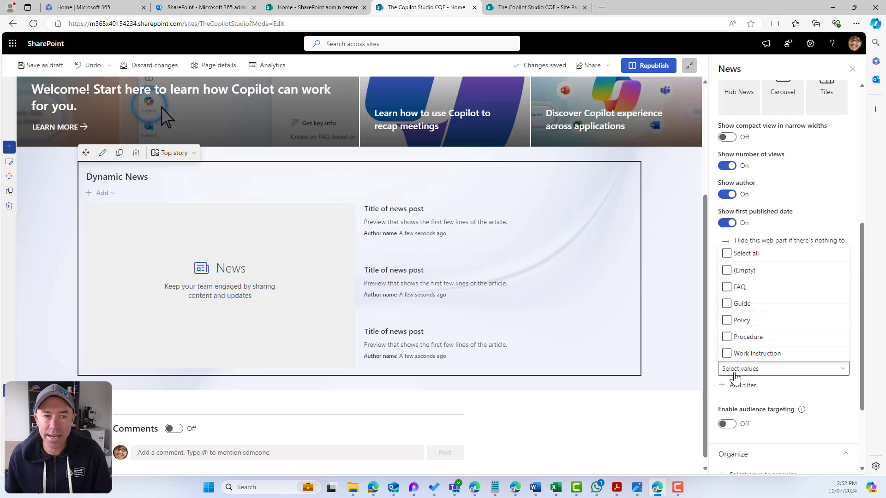
left_click(727, 304)
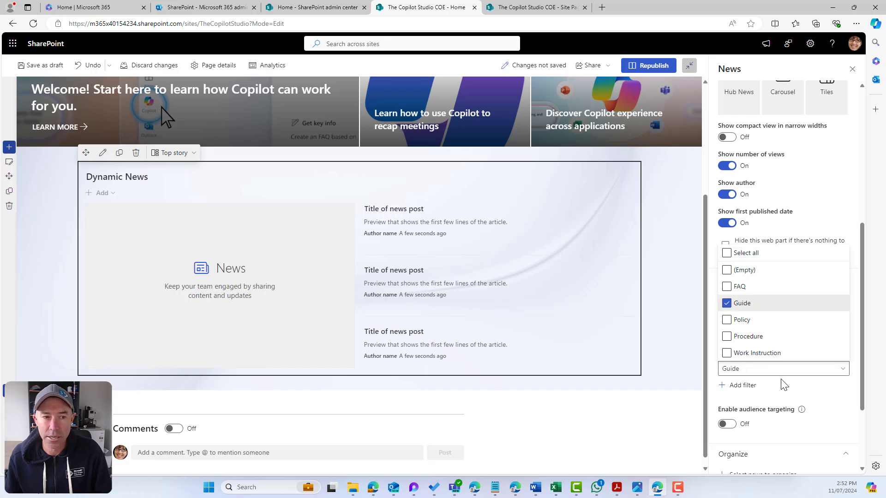
left_click(818, 397)
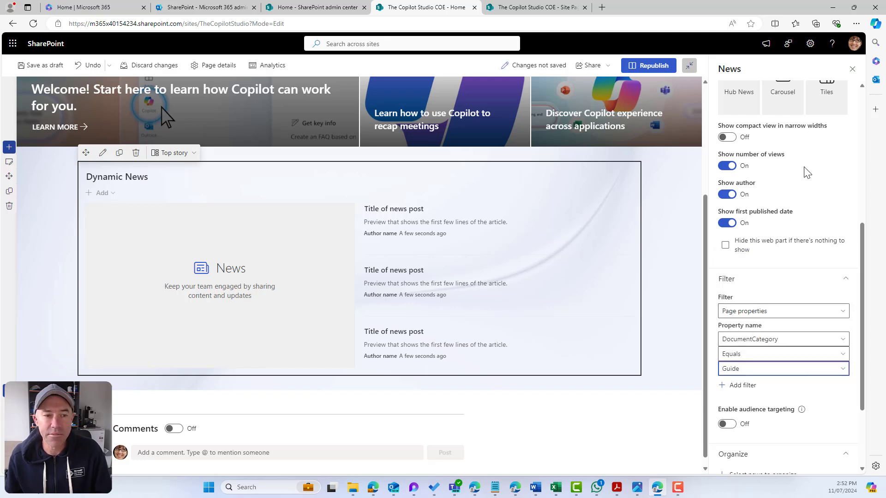
- Republish the home page and put it back into edit mode
scroll(788, 238, "up", 6)
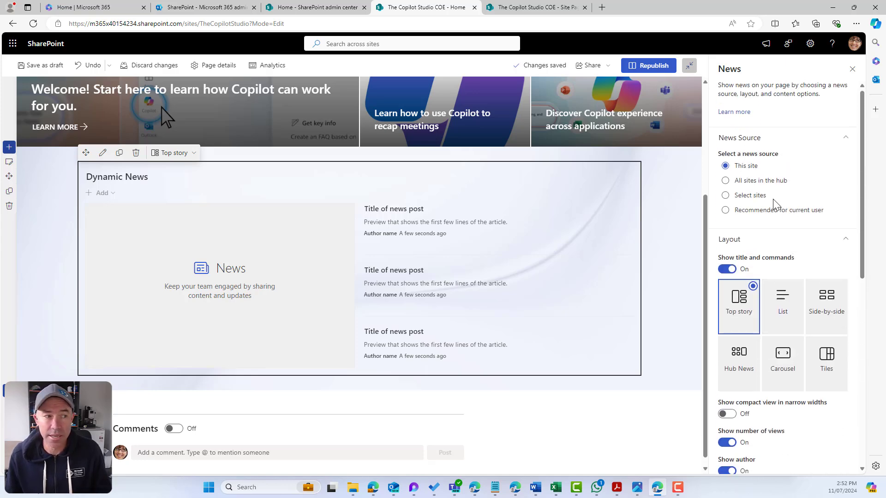
left_click(647, 67)
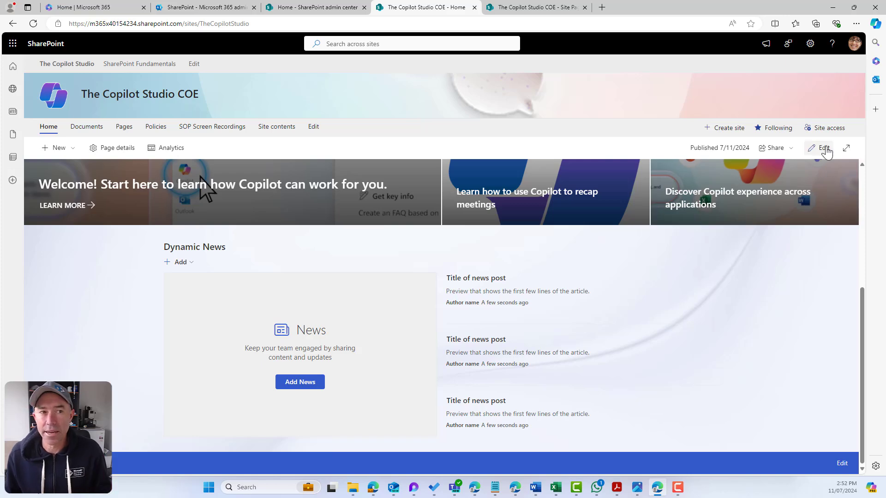
left_click(820, 148)
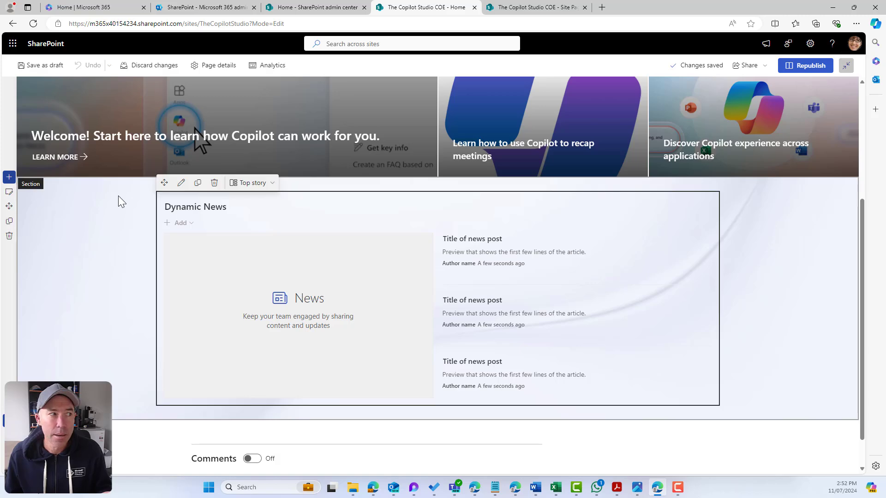
- Reopen the News settings at the Filter section, then switch to the Site Pages tab to compare categories
left_click(181, 183)
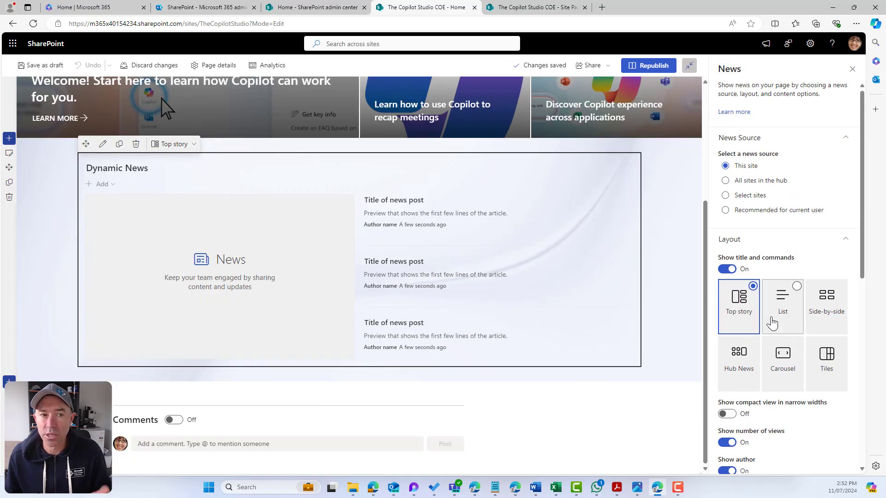
scroll(768, 341, "down", 2)
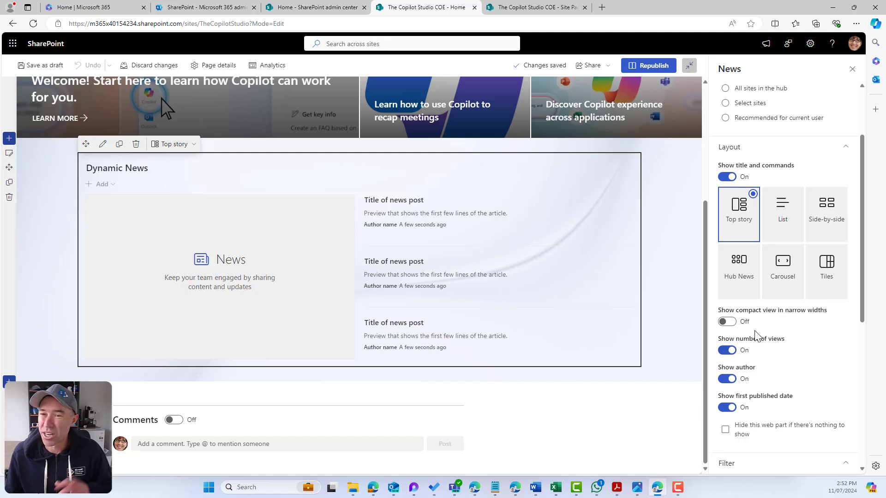
scroll(744, 344, "down", 5)
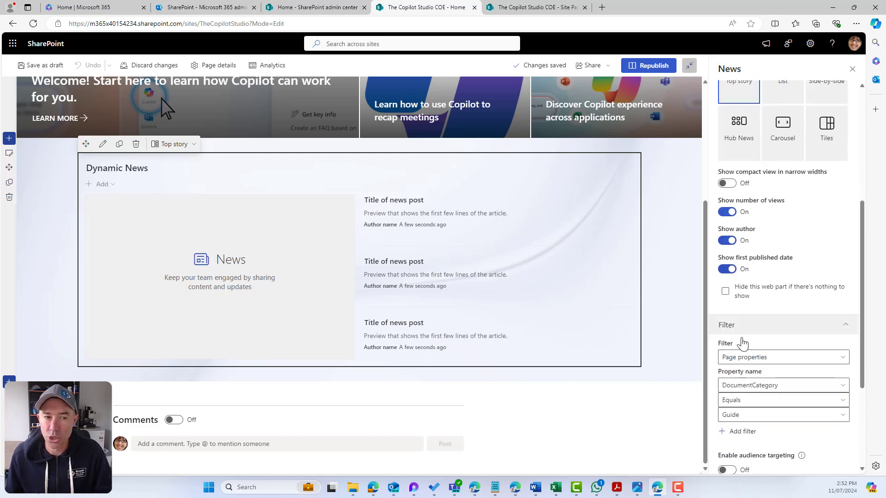
left_click(530, 7)
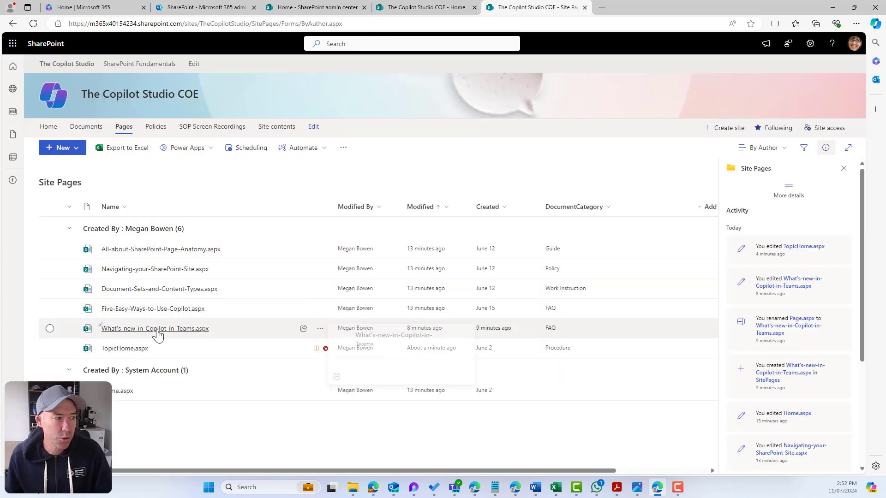
- Swap the DocumentCategory filter value from Guide to FAQ
left_click(402, 12)
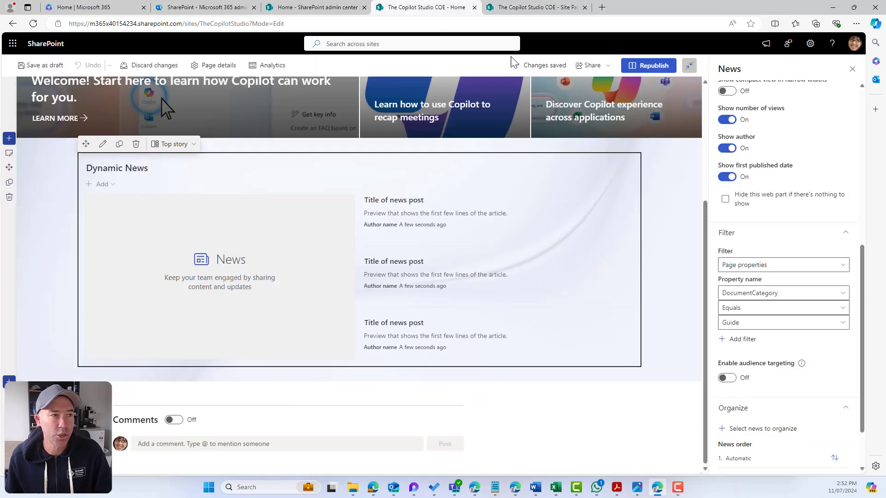
left_click(757, 326)
left_click(727, 390)
left_click(728, 372)
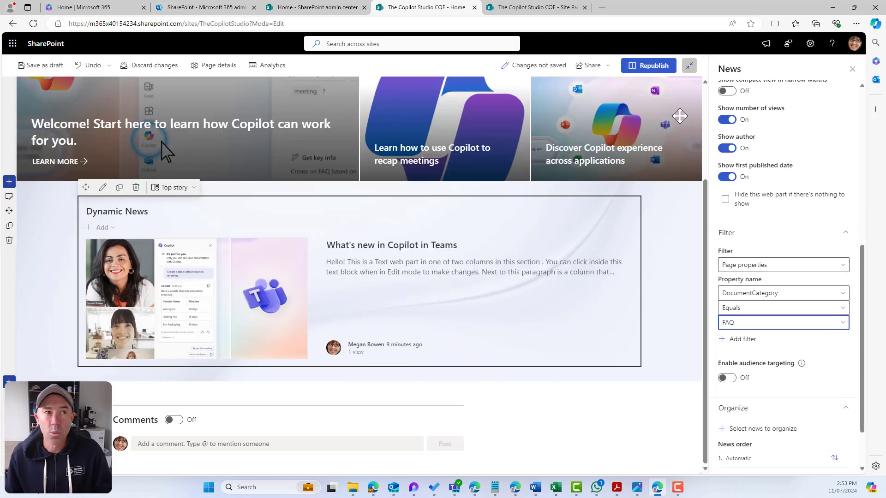
- After rechecking the Site Pages categories, add Policy to the filter values and republish
left_click(540, 9)
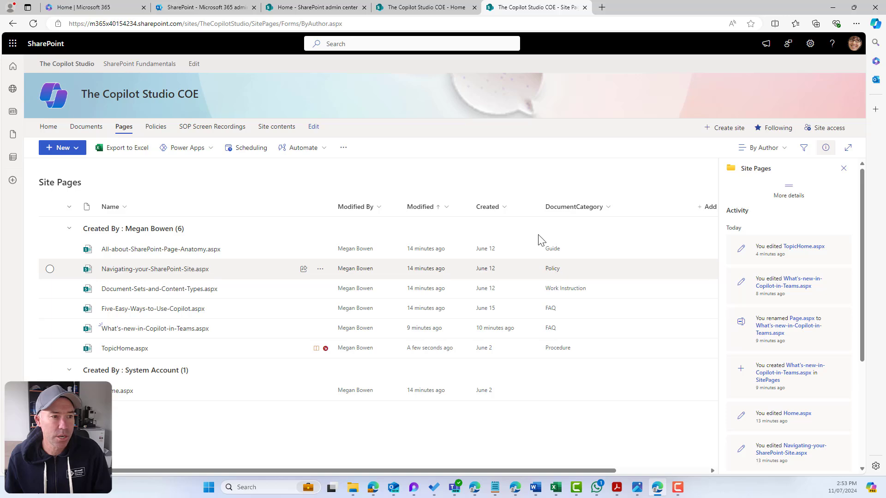
left_click(421, 8)
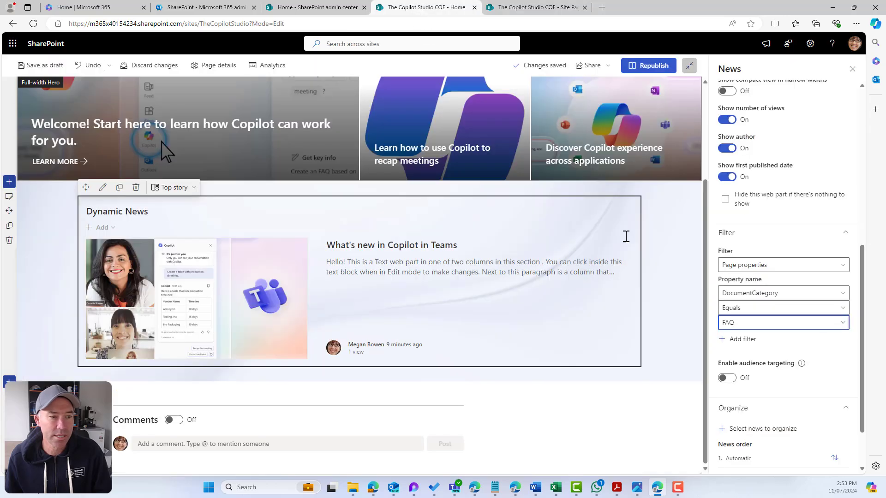
left_click(760, 325)
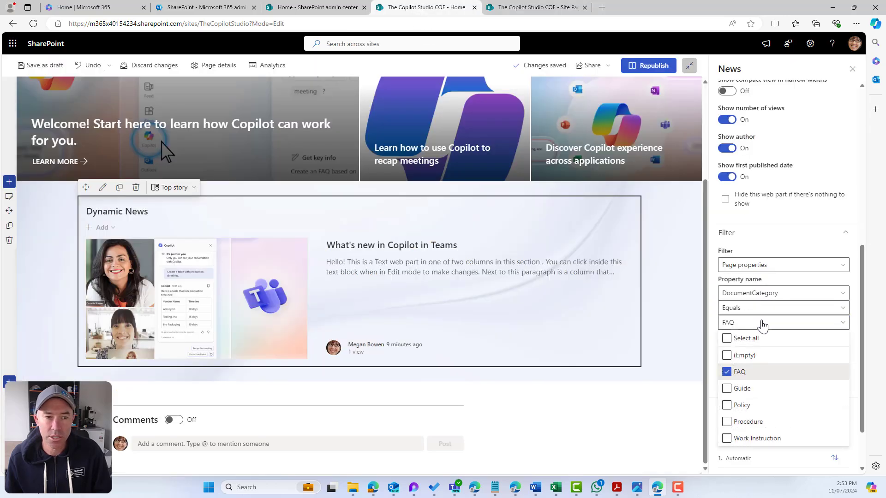
left_click(729, 411)
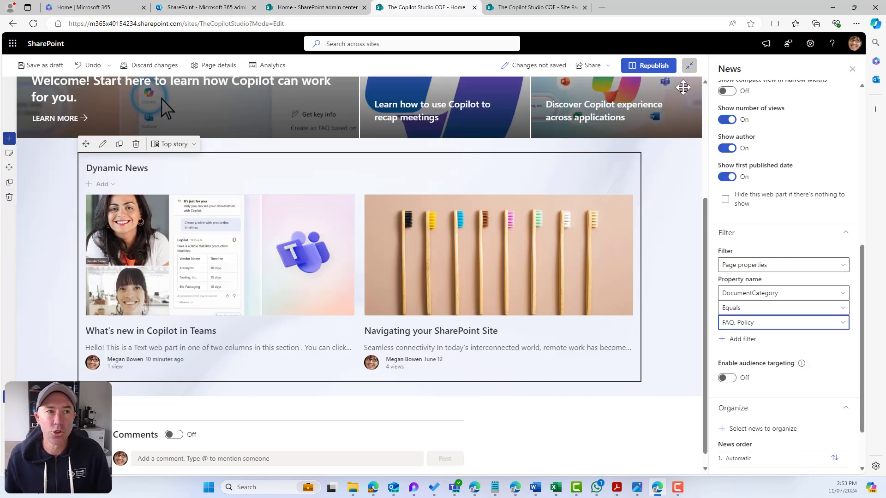
left_click(655, 68)
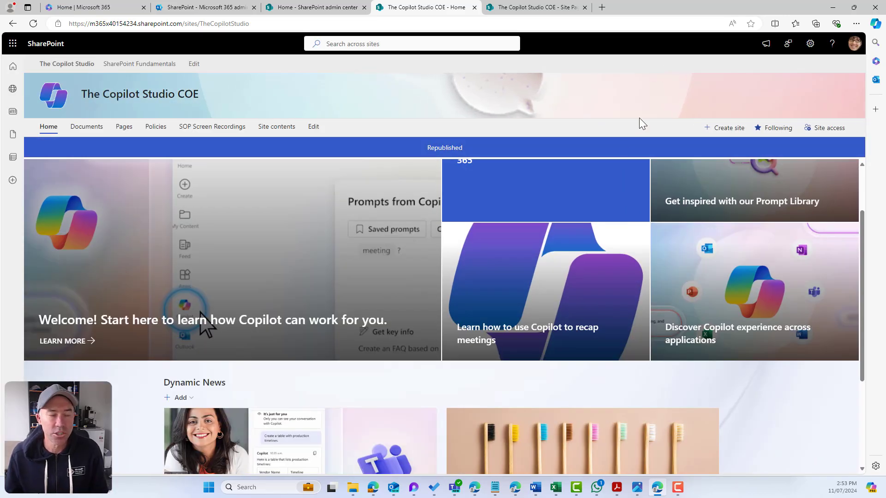
- Re-enter edit mode and set the News web part source to All sites in the hub
scroll(658, 178, "down", 3)
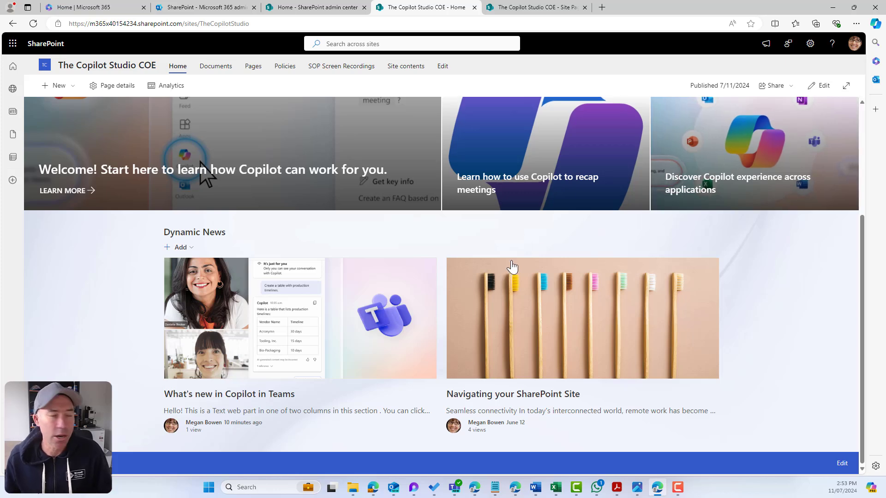
left_click(819, 85)
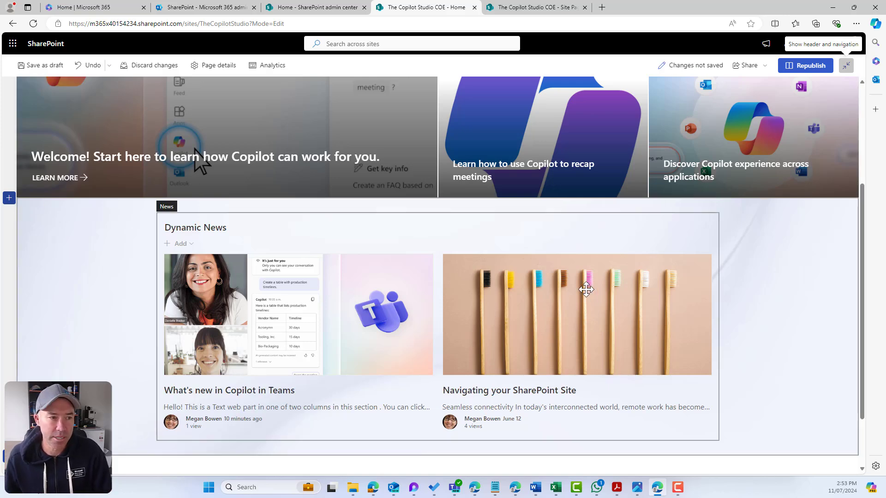
left_click(261, 228)
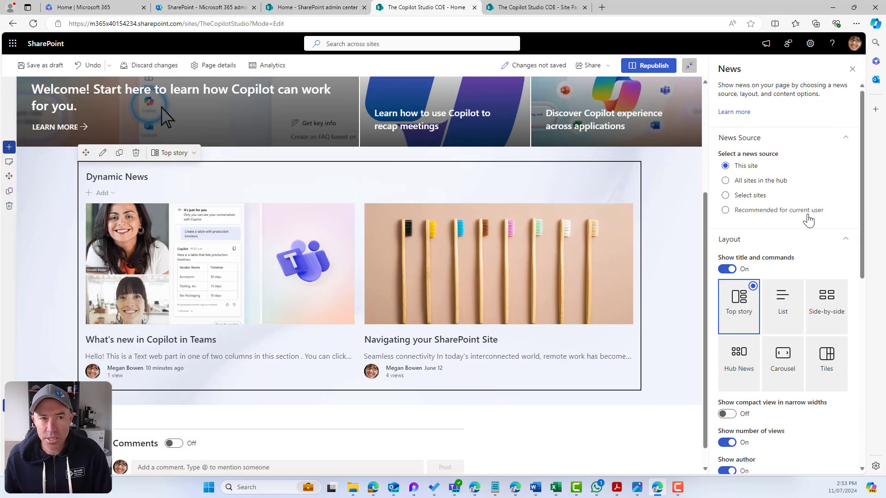
scroll(773, 224, "down", 3)
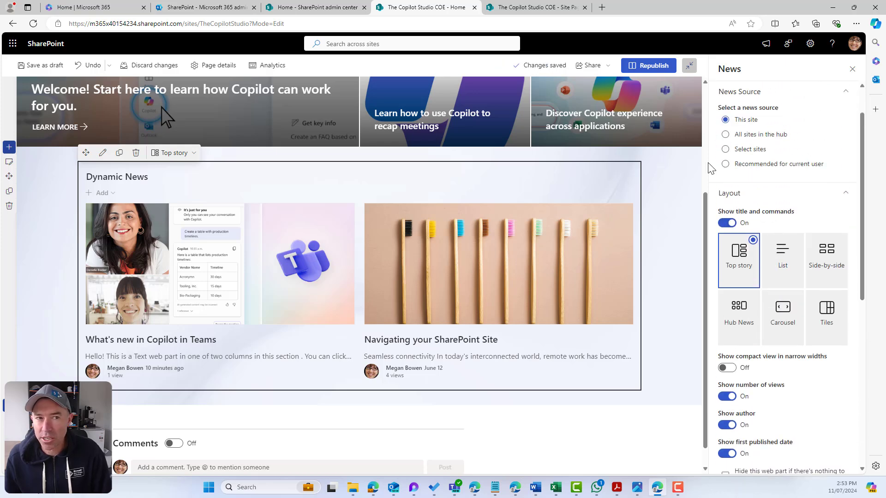
left_click(759, 135)
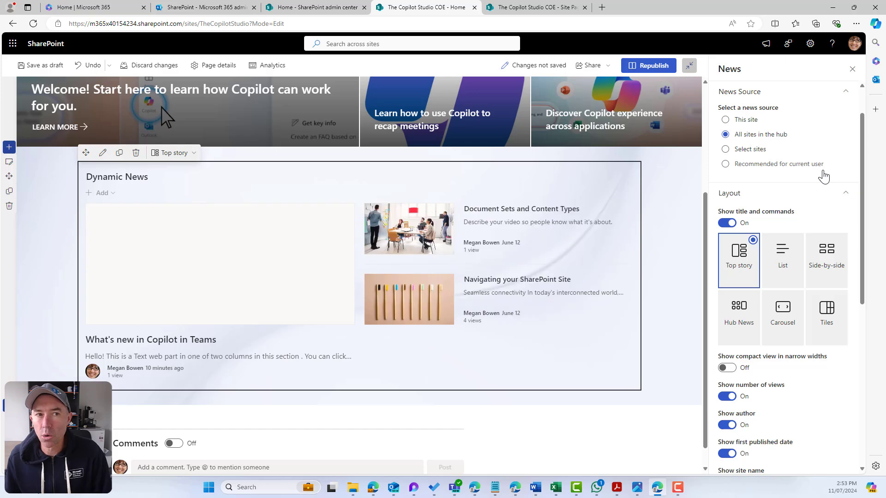
- Change the News filter type to Managed property
scroll(824, 177, "down", 5)
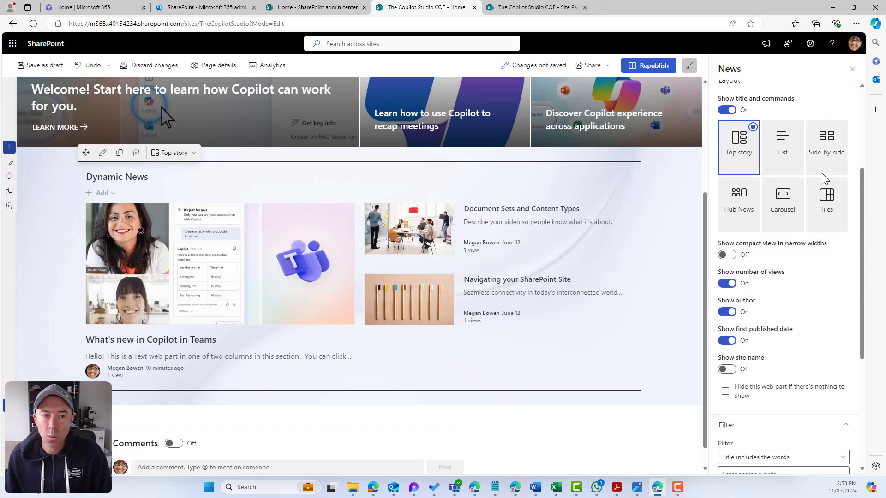
scroll(824, 178, "down", 2)
left_click(777, 294)
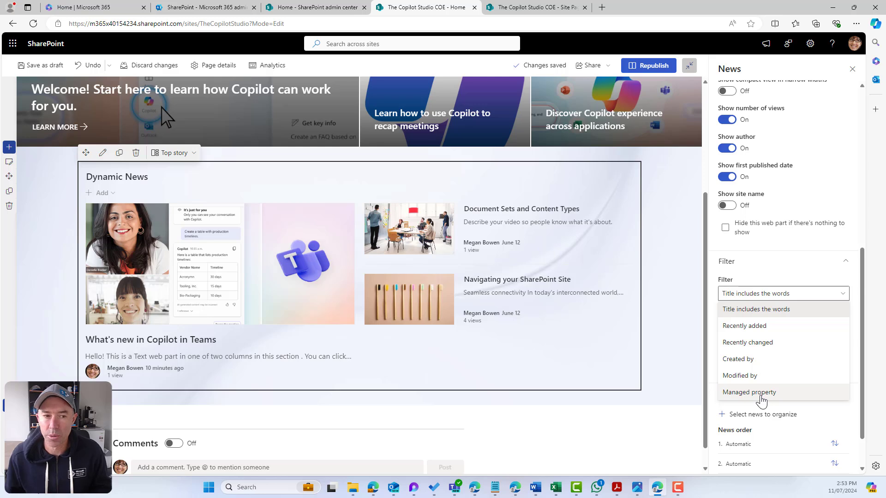
left_click(760, 393)
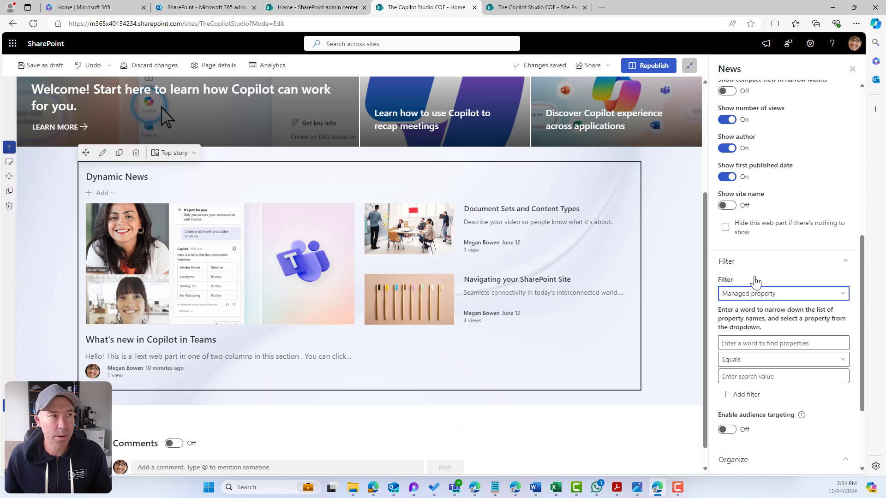
left_click(318, 7)
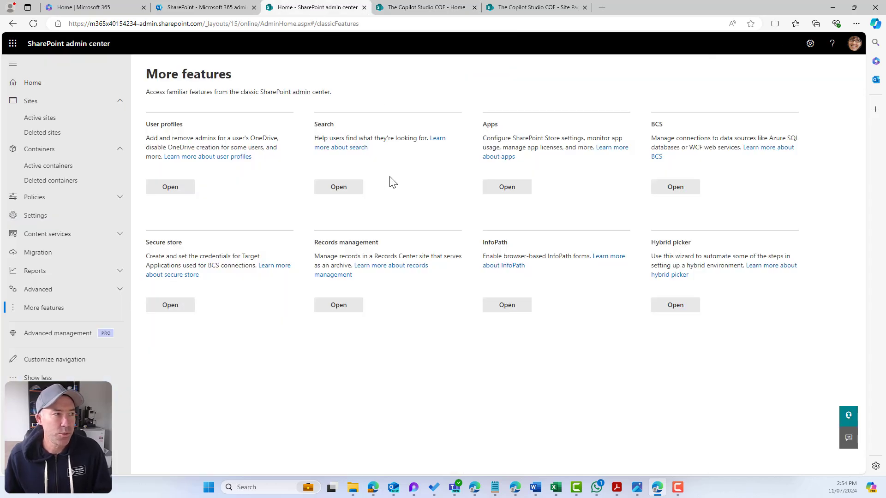
- In the admin center's Search settings, filter the schema's managed properties by 'refinablestring'
left_click(301, 23)
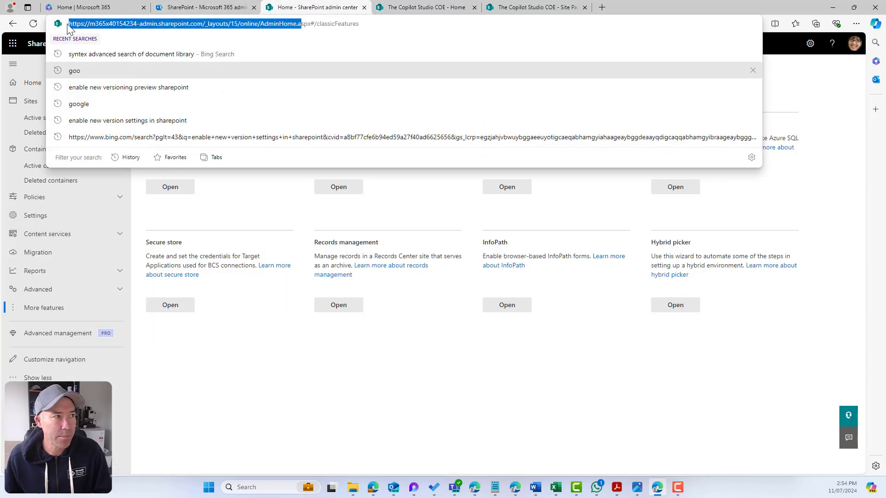
left_click(415, 221)
left_click(338, 188)
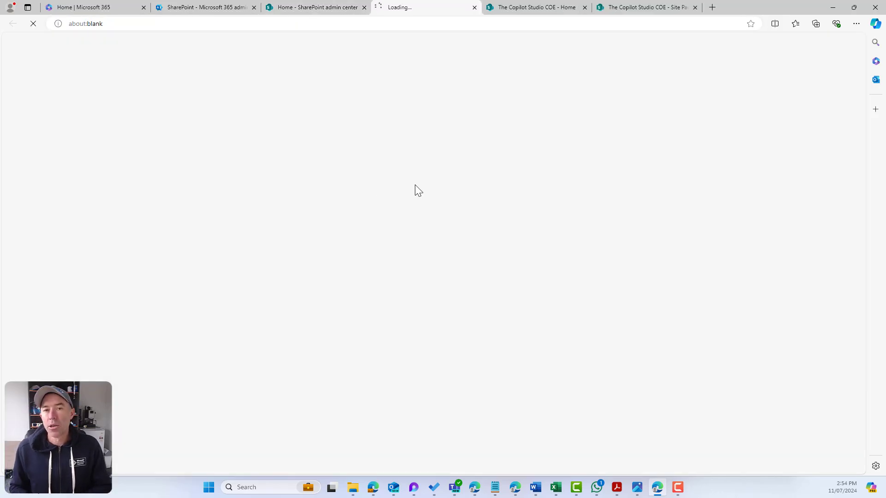
left_click(70, 97)
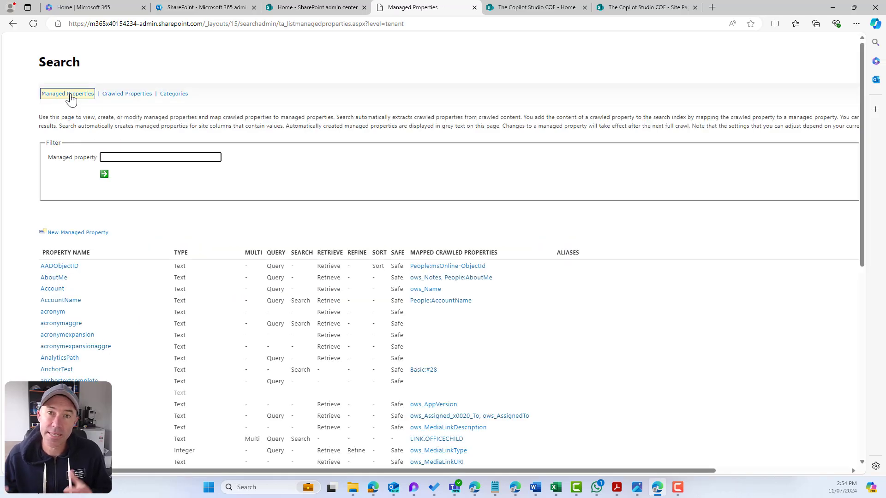
left_click(145, 158)
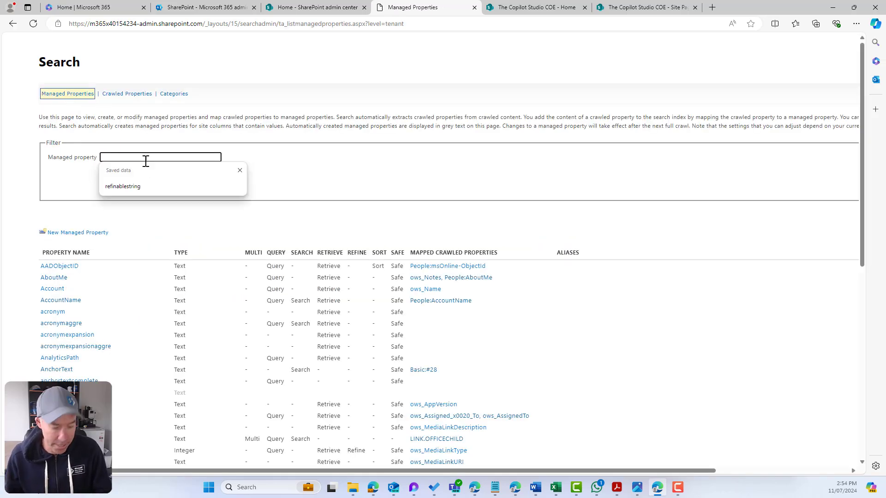
type("refinablestring")
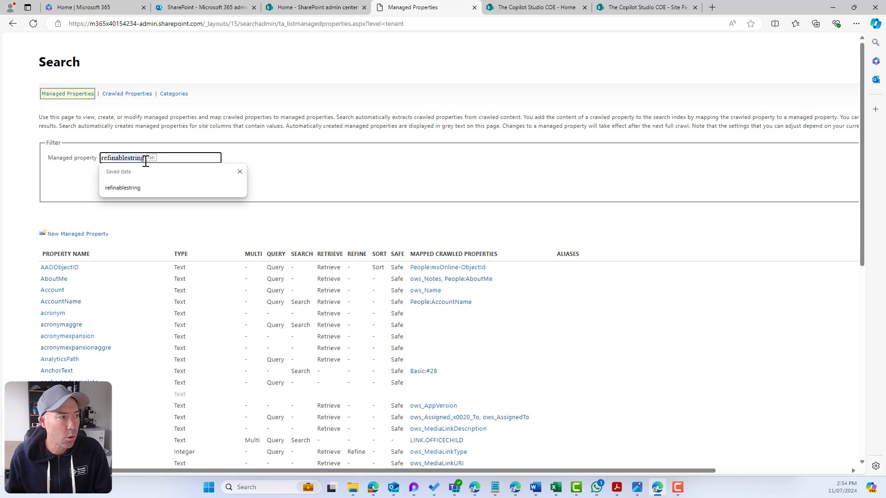
left_click(132, 187)
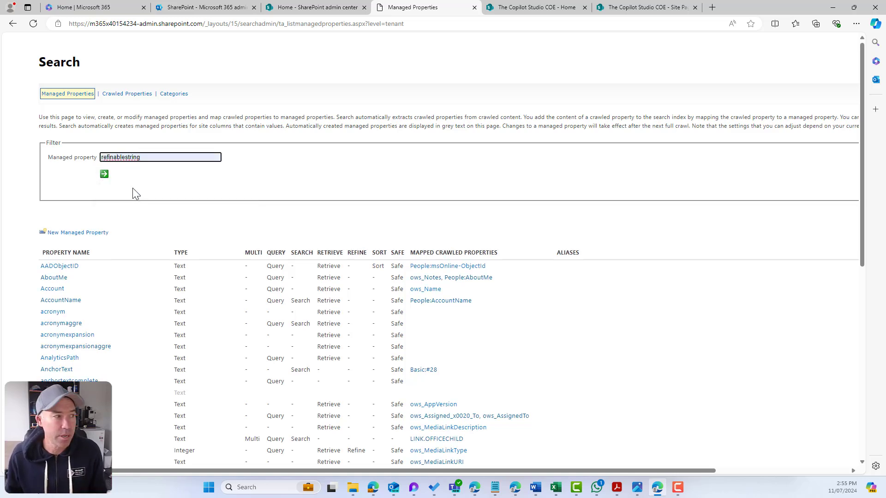
left_click(104, 173)
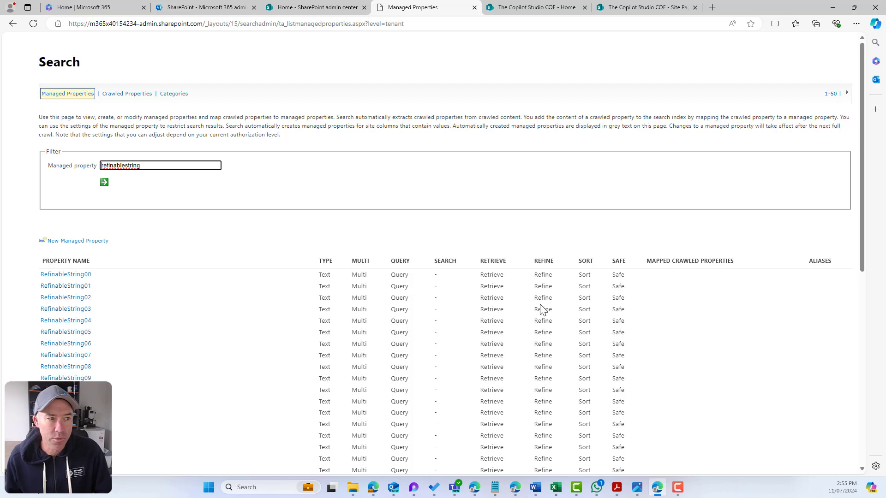
- Open RefinableString00 and map the crawled property ows_DocumentCategory to it
left_click(125, 280)
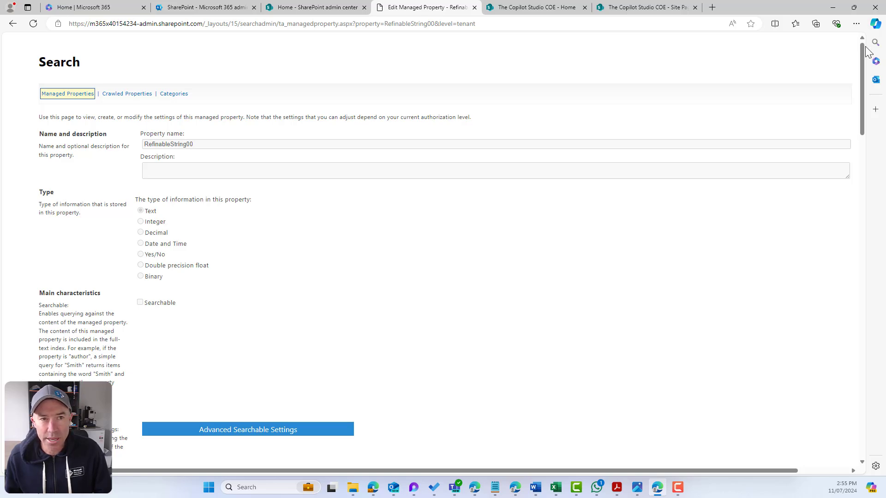
scroll(865, 250, "down", 5)
scroll(867, 323, "down", 15)
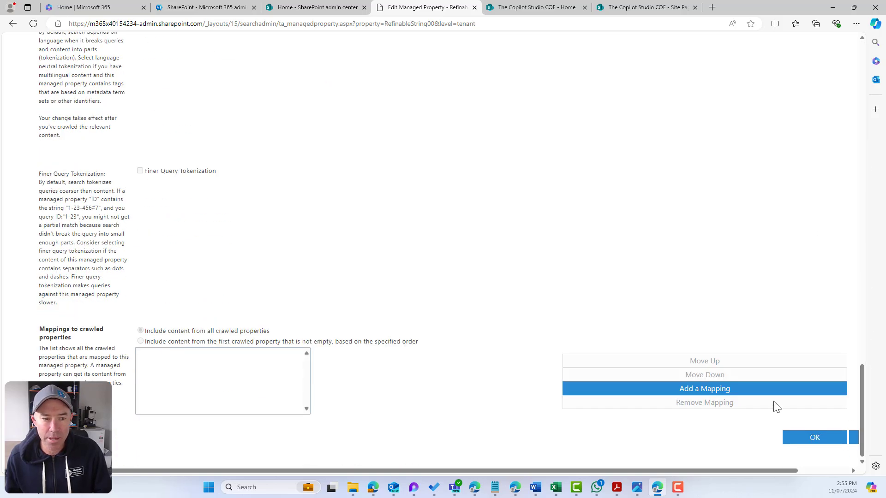
left_click(723, 391)
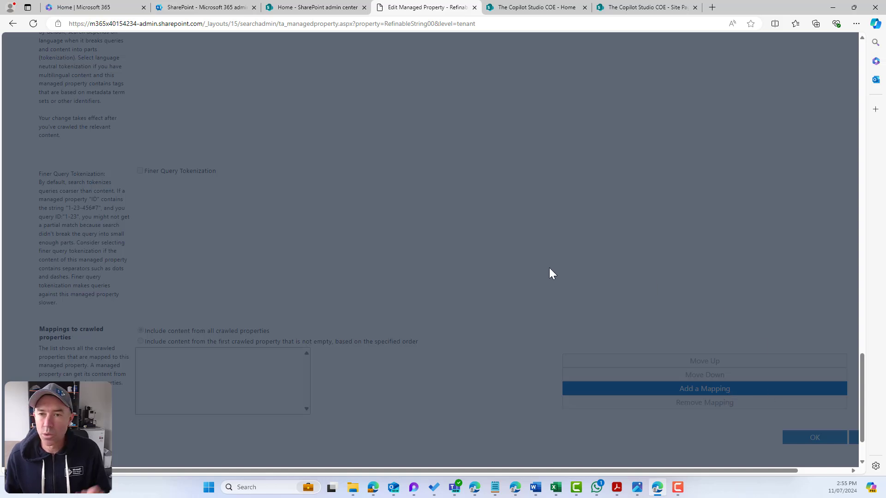
left_click(408, 138)
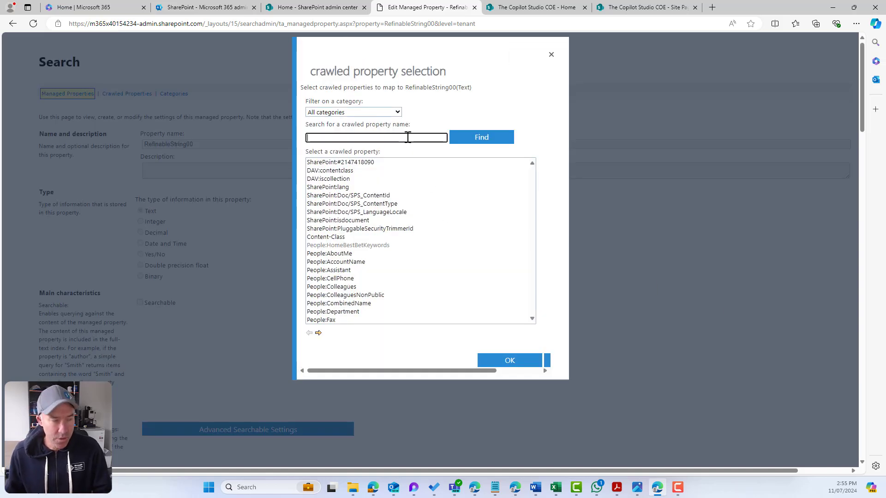
type("DocumentCate")
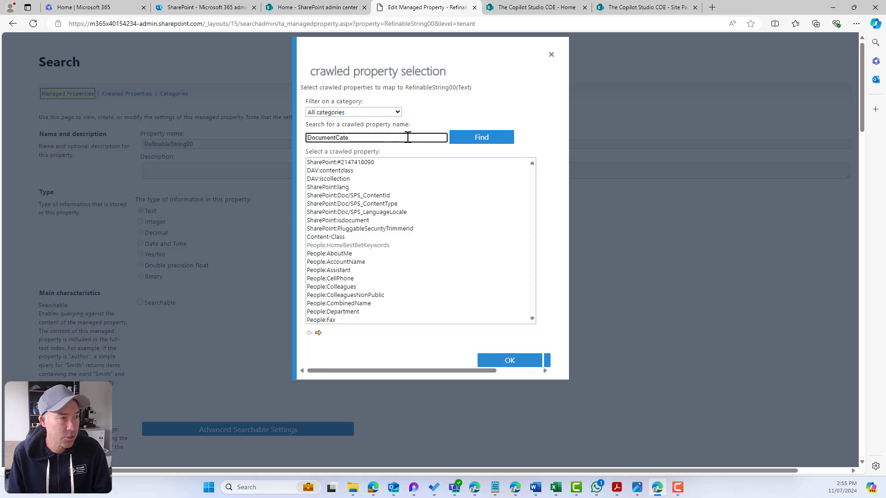
type("gory")
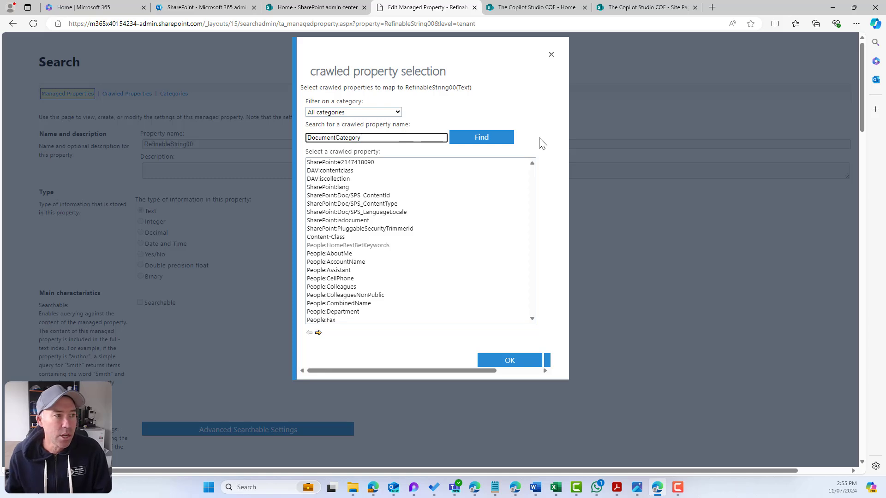
left_click(489, 137)
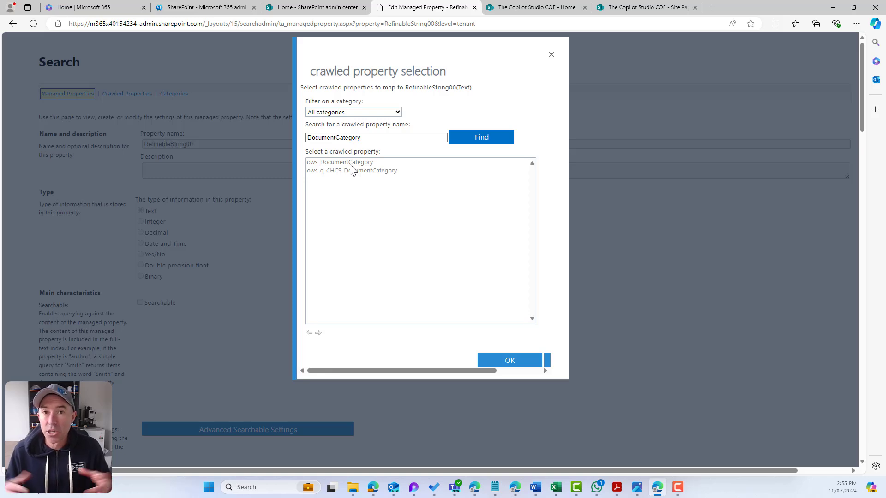
left_click(349, 162)
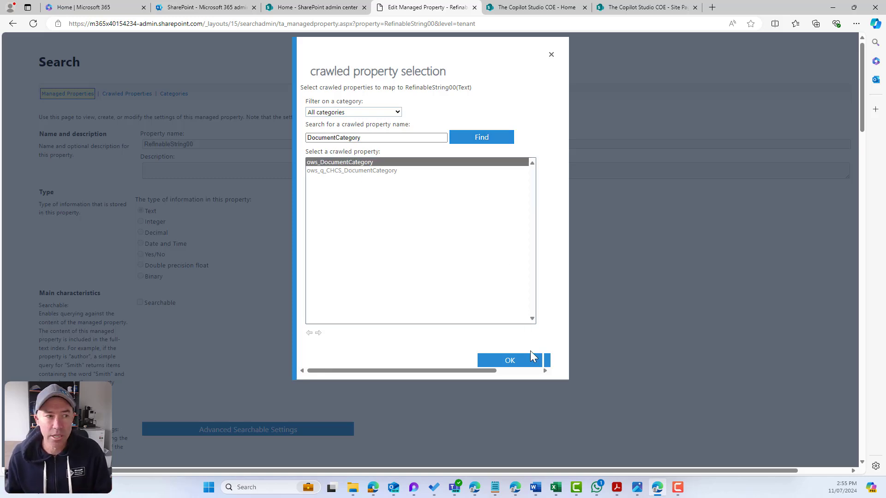
left_click(510, 361)
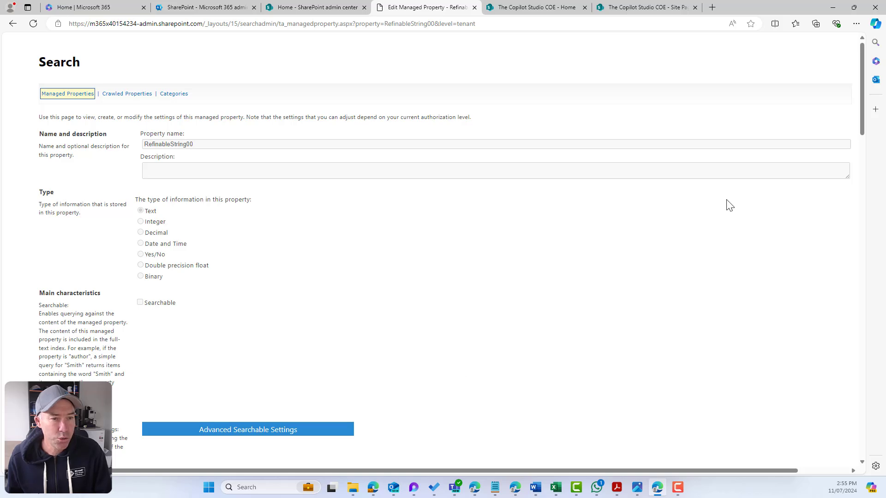
- Save the RefinableString00 managed property settings
scroll(727, 204, "down", 3)
scroll(761, 205, "down", 3)
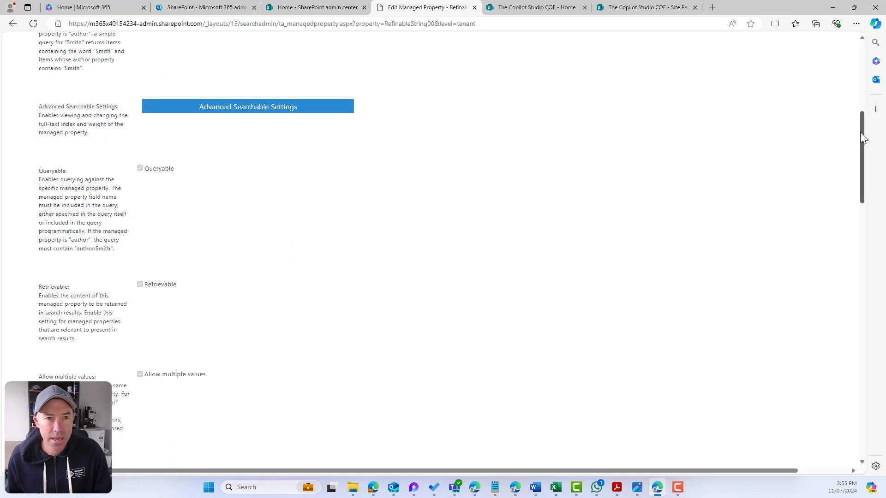
left_click_drag(860, 133, 852, 365)
scroll(851, 365, "down", 10)
left_click(826, 436)
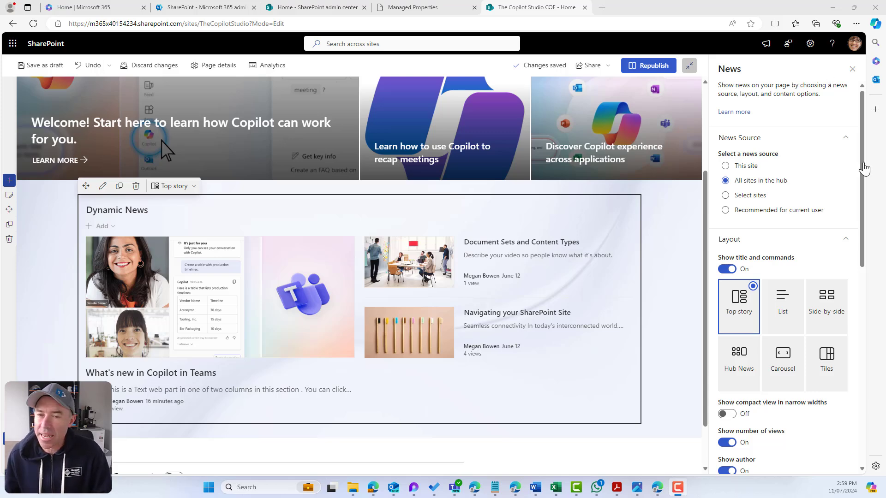
scroll(815, 173, "down", 3)
- Set the News filter to Title includes the words 'Teams'
scroll(758, 133, "up", 3)
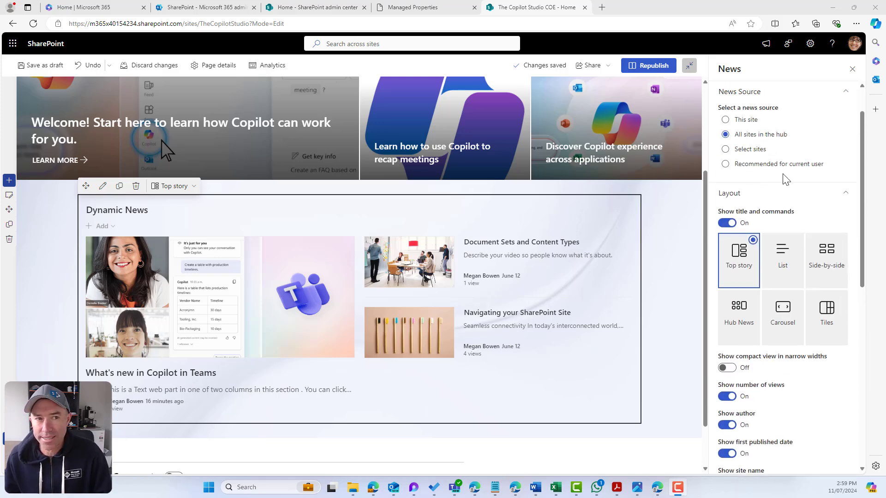
scroll(785, 182, "down", 5)
left_click(756, 201)
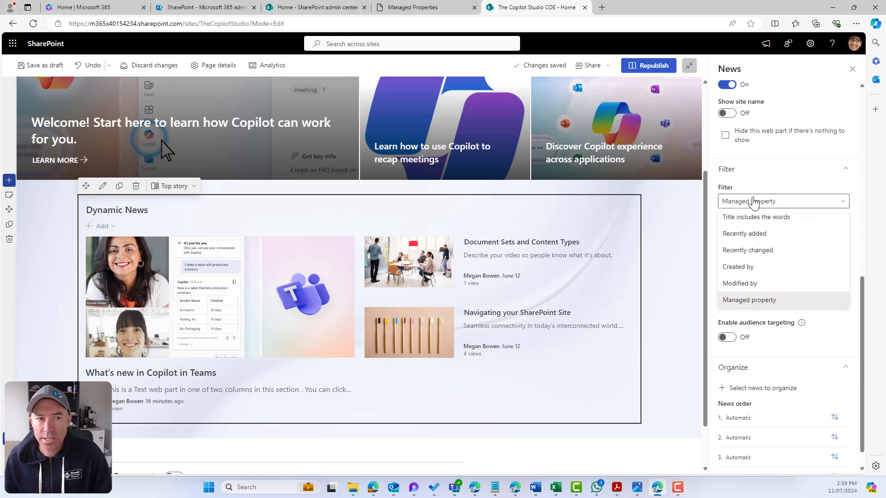
left_click(750, 218)
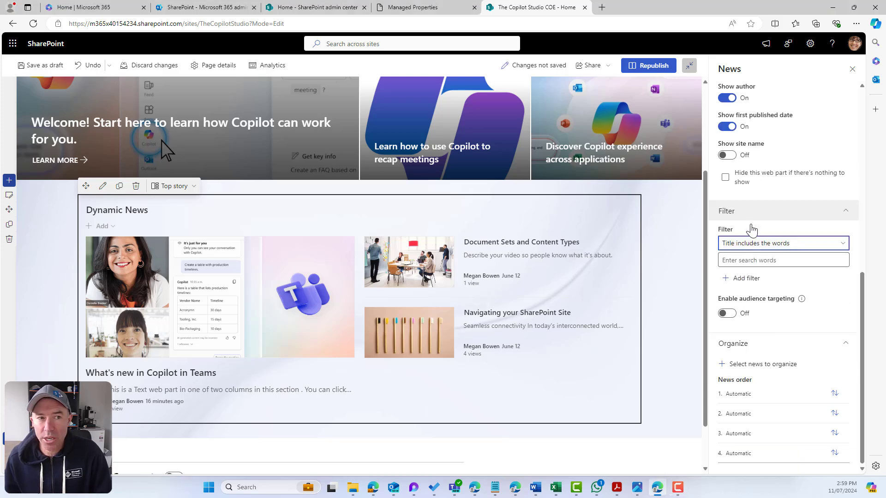
left_click(760, 259)
type("Teams")
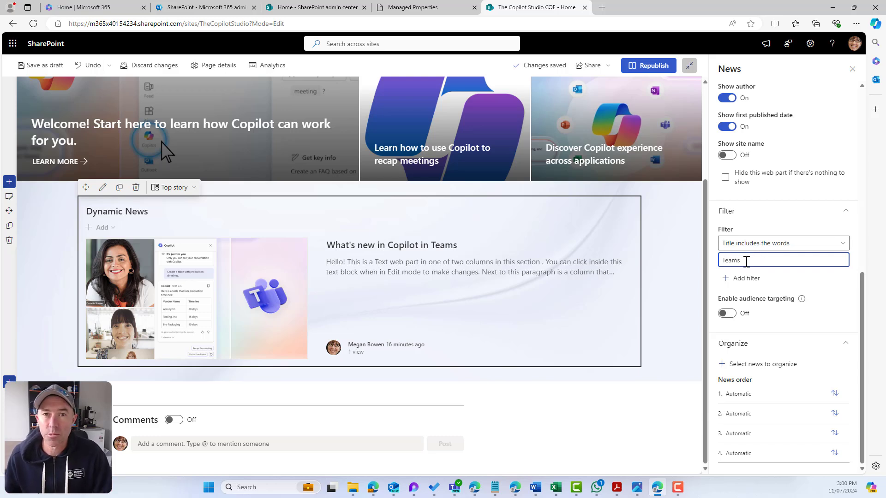
- Try the Recently added, Recently changed and Created by filter types
left_click(780, 244)
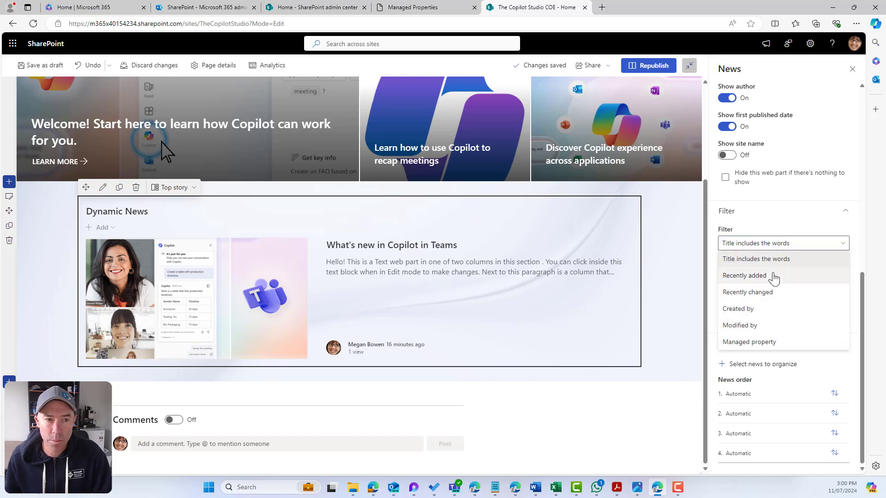
left_click(744, 277)
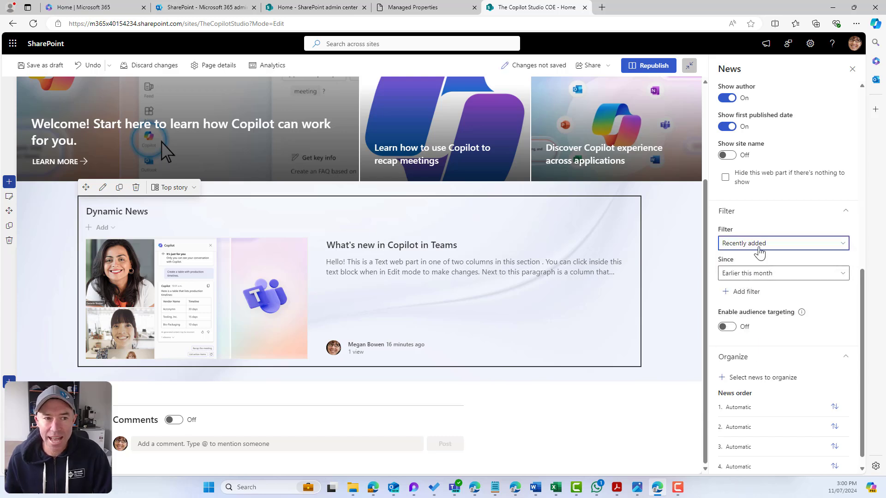
left_click(758, 252)
left_click(754, 298)
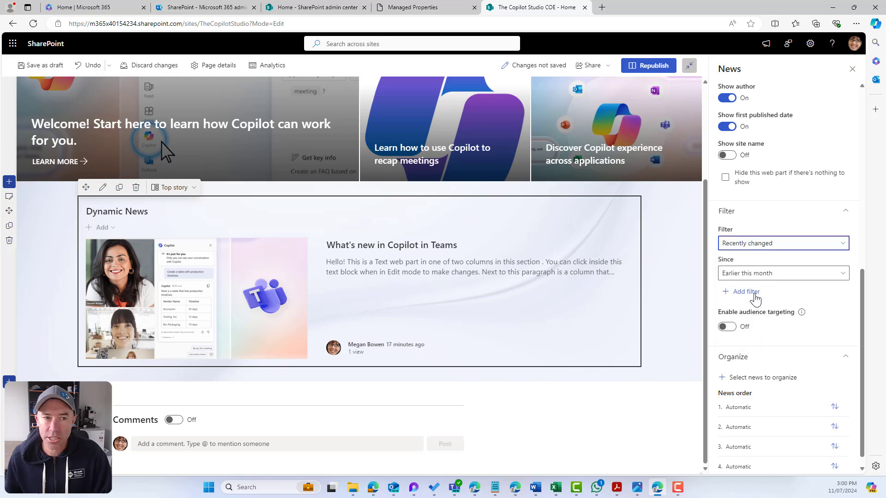
left_click(759, 246)
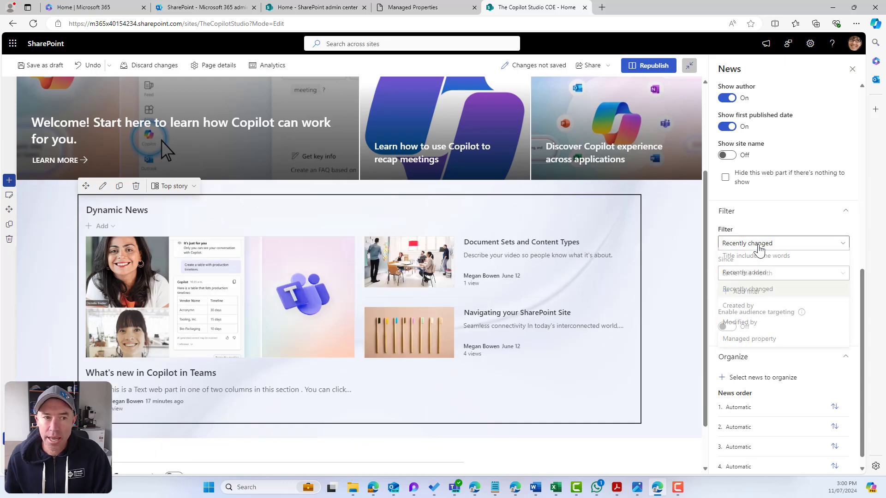
left_click(746, 310)
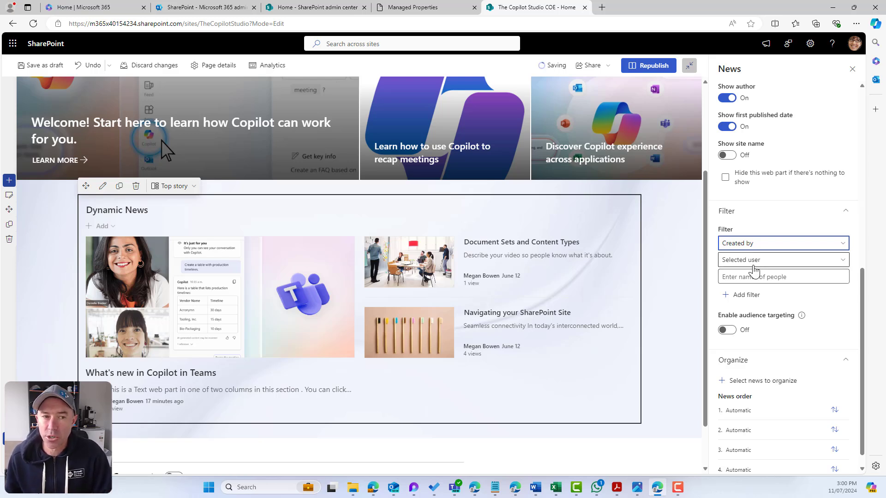
- Set the filter to title words 'SharePoint', then change the filter type to Managed property
left_click(751, 244)
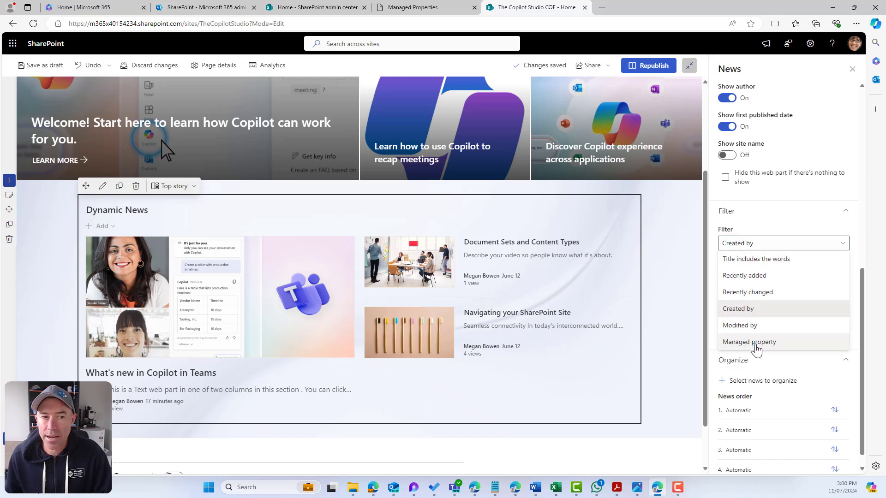
left_click(757, 260)
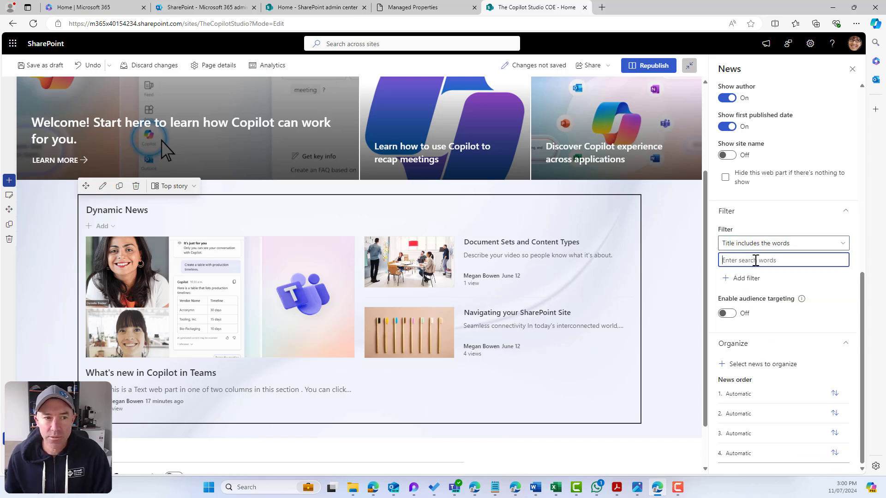
type("SharePoint")
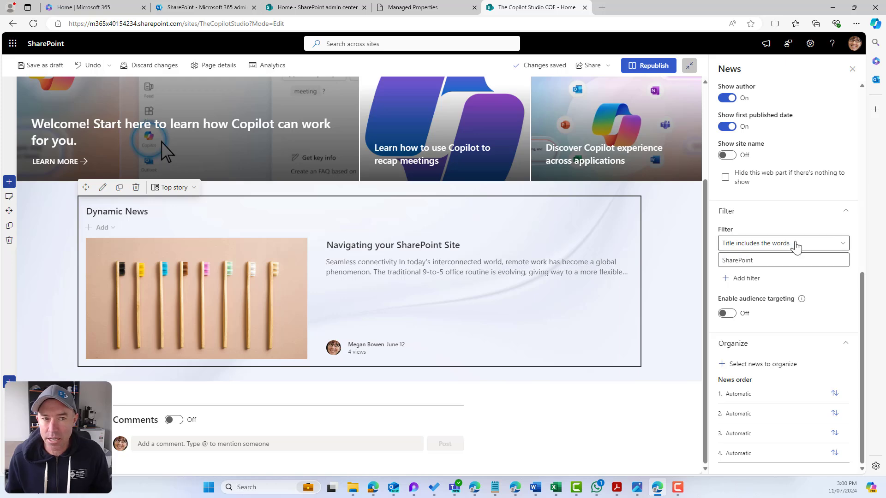
left_click(796, 244)
left_click(767, 343)
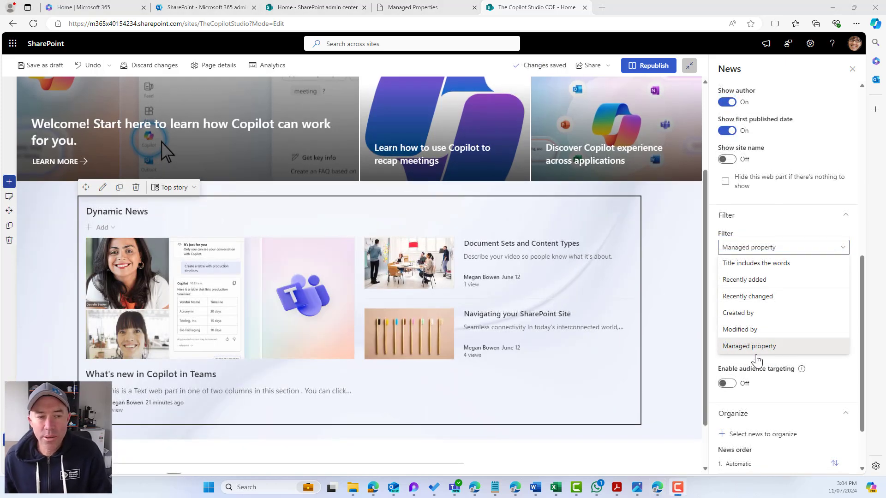
- Filter the News web part by managed property RefinableString00, correcting the typo in its name
left_click(756, 353)
type("Refineab")
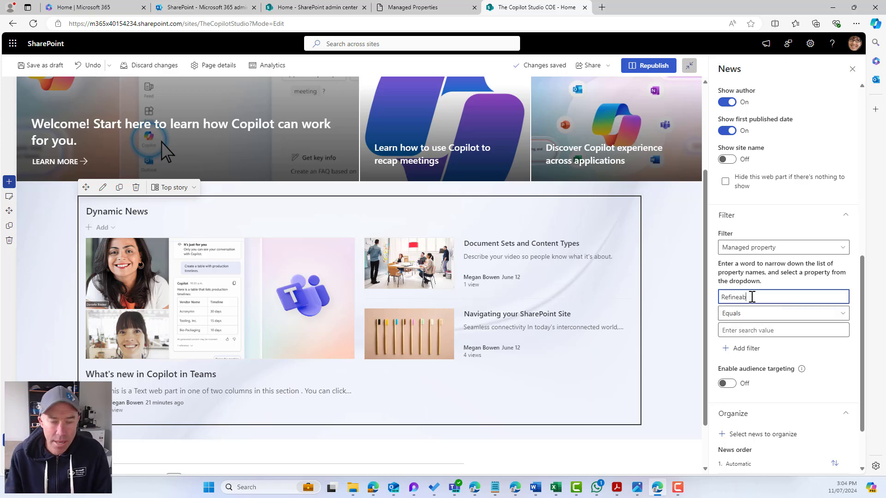
type("leString00")
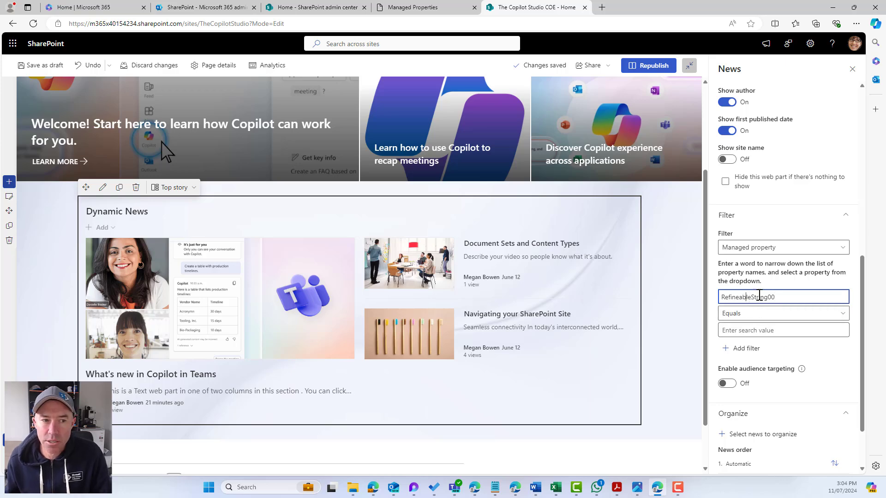
left_click(737, 296)
key("BackSpace")
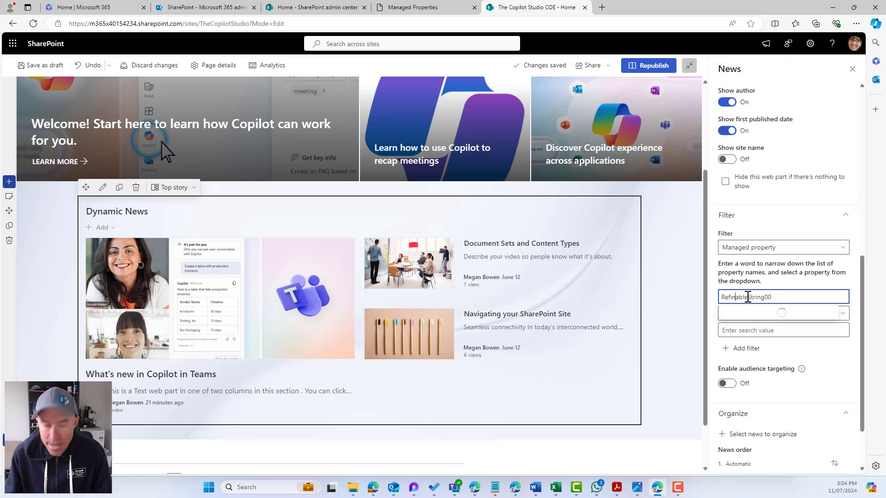
left_click(781, 315)
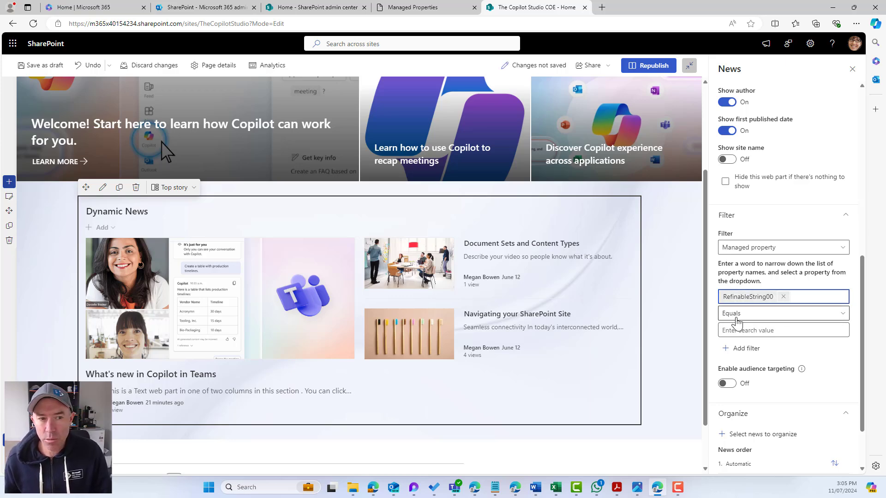
- Set the filter value to 'FAQ' with Equals and republish the home page
left_click(741, 330)
type("FAQ")
left_click(843, 363)
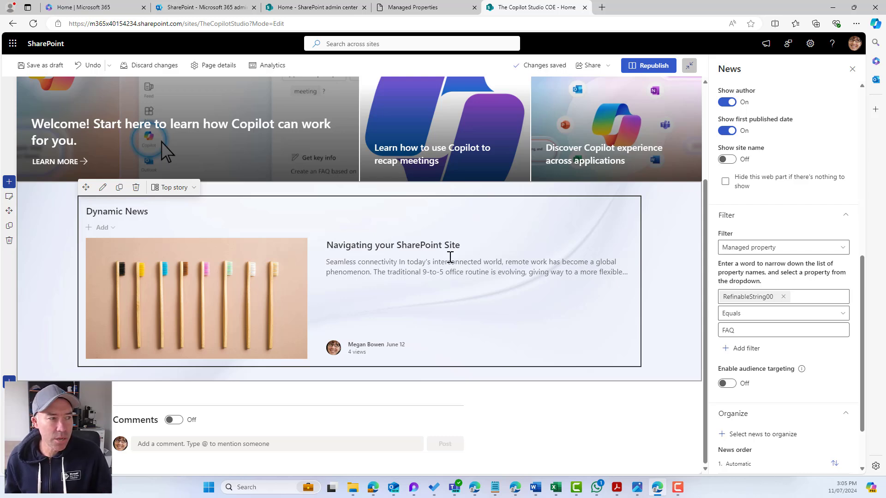
left_click_drag(725, 328, 751, 323)
left_click(652, 67)
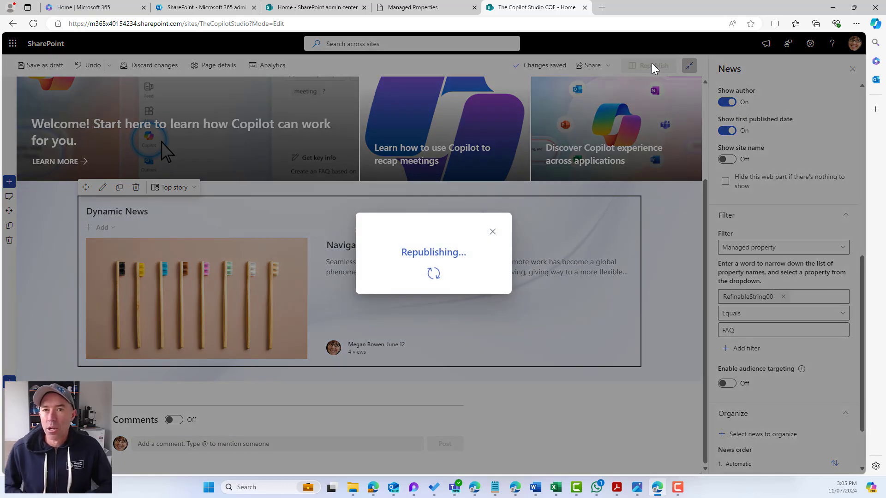